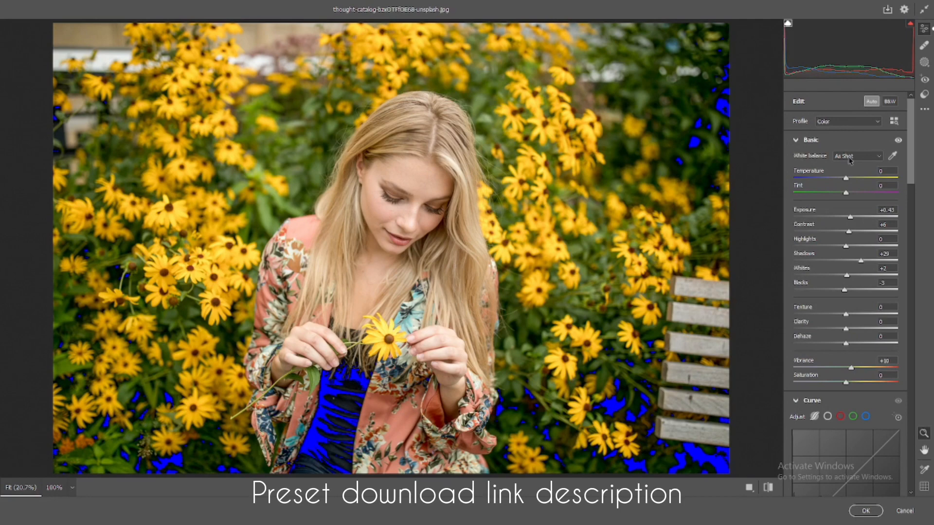
# Step: Apply automatic tone correction and set Contrast to +12, Highlights to -11, Blacks to -13, Temperature to +5 and Tint to +10
pyautogui.hotkey('ctrl', 'z')
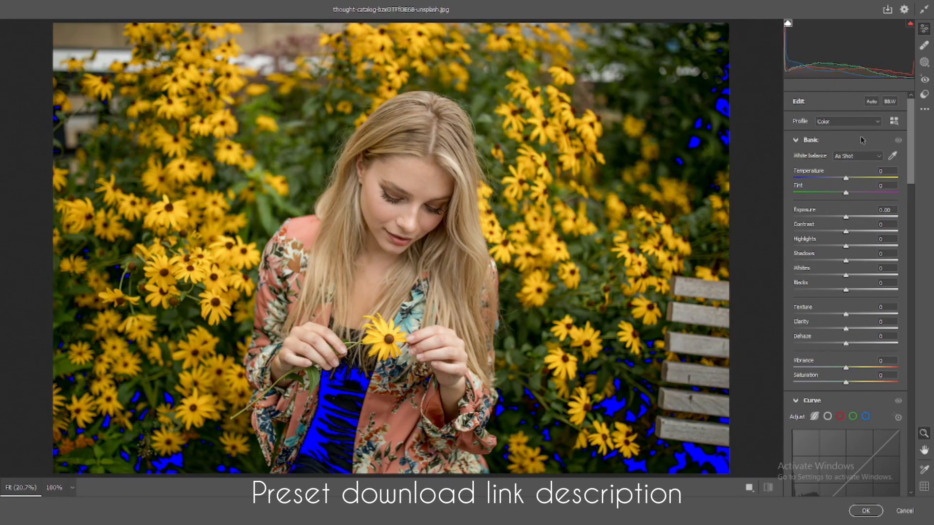
pyautogui.click(871, 101)
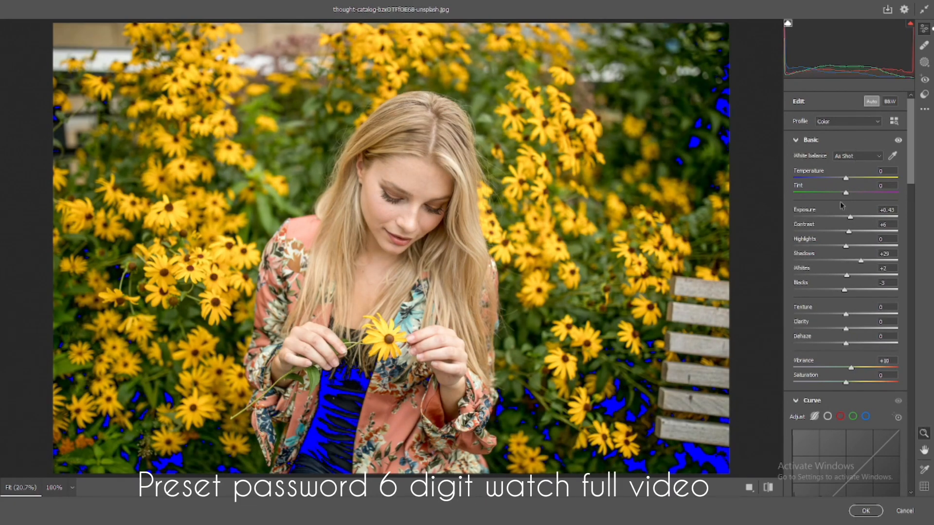
pyautogui.moveTo(849, 232); pyautogui.dragTo(853, 237)
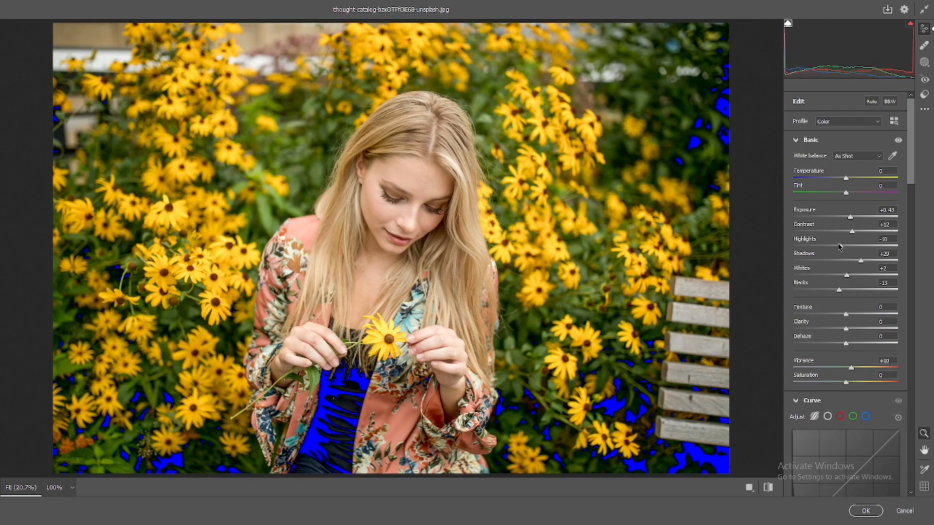
pyautogui.moveTo(828, 246); pyautogui.dragTo(843, 247)
pyautogui.moveTo(846, 193)
pyautogui.mouseDown()
pyautogui.moveTo(850, 179)
pyautogui.moveTo(855, 192)
pyautogui.moveTo(847, 178)
pyautogui.mouseUp()
pyautogui.doubleClick(850, 181)
# Step: Set Texture to -22, Clarity to +12 and Vibrance to +20, and compare the photo with its original version
pyautogui.scroll(-2, 848, 182)
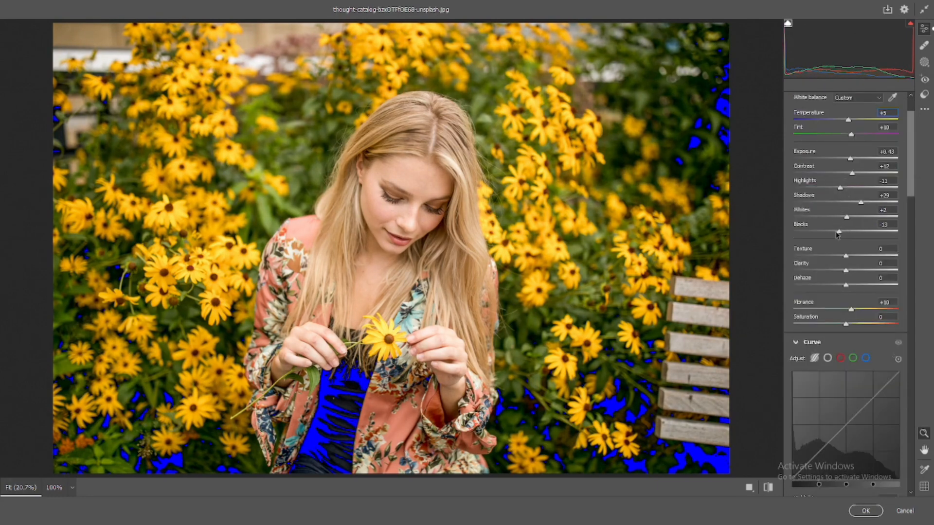
pyautogui.moveTo(845, 256); pyautogui.dragTo(851, 275)
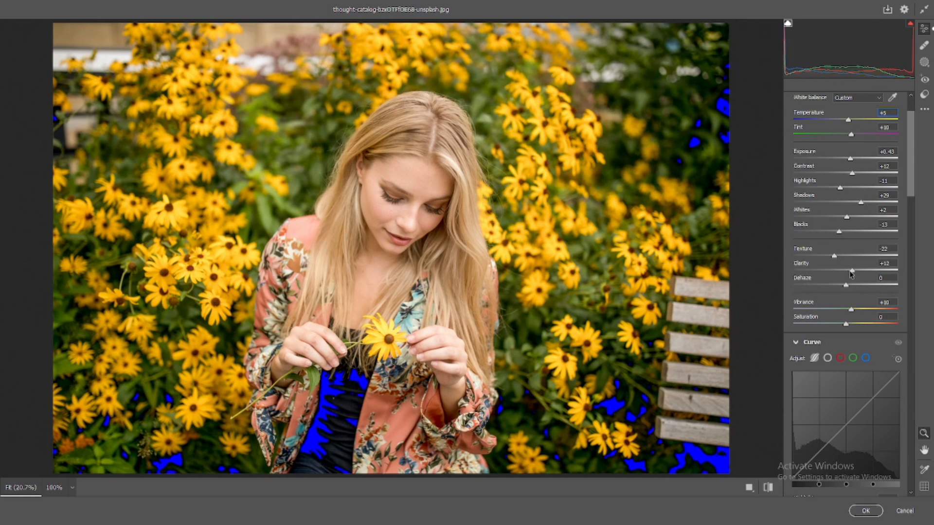
pyautogui.moveTo(851, 311); pyautogui.dragTo(855, 314)
pyautogui.scroll(-2, 856, 302)
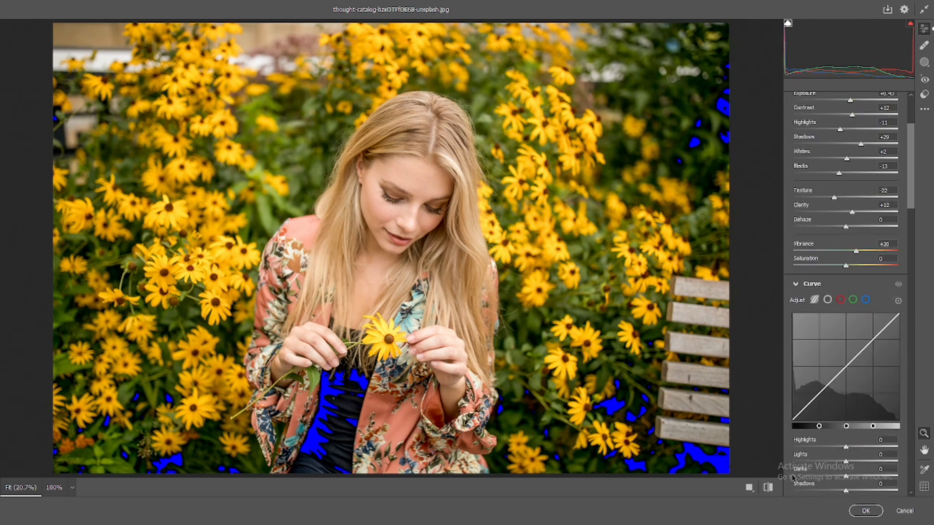
pyautogui.click(771, 490)
pyautogui.click(770, 490)
pyautogui.click(771, 490)
pyautogui.click(770, 490)
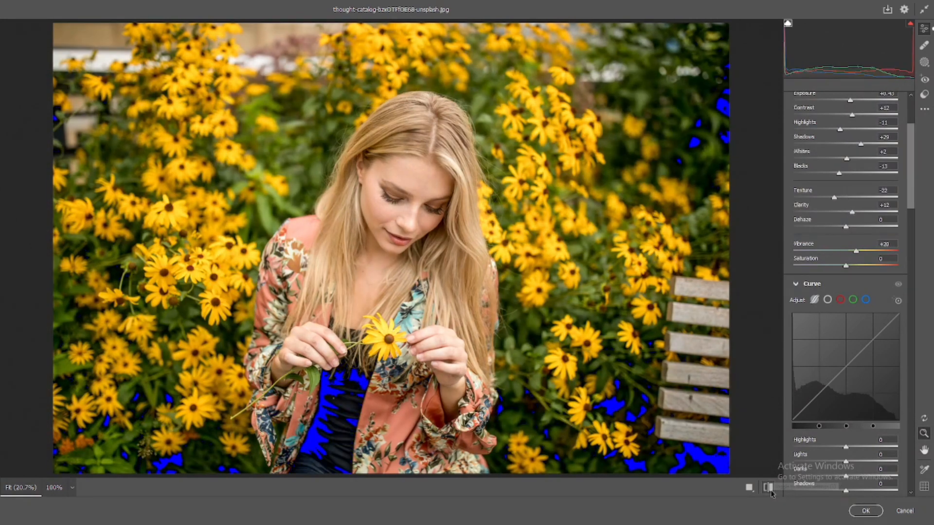
# Step: Set the parametric curve's Darks to +7 and Shadows to -8
pyautogui.scroll(-2, 827, 389)
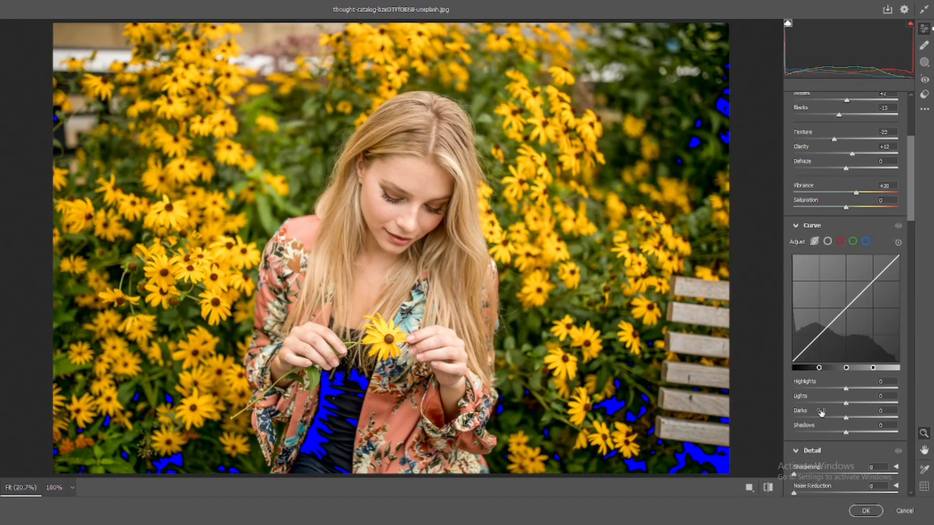
pyautogui.moveTo(845, 421)
pyautogui.mouseDown()
pyautogui.moveTo(841, 433)
pyautogui.moveTo(848, 414)
pyautogui.mouseUp()
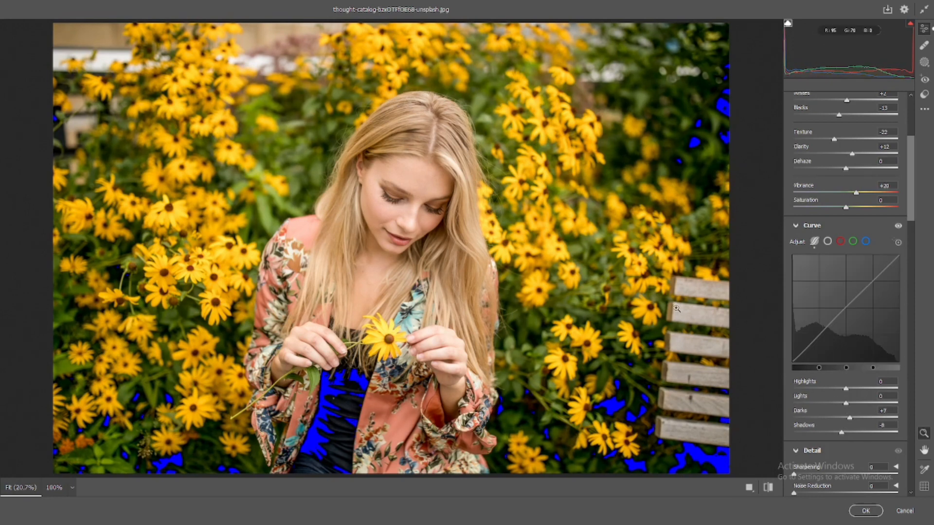
pyautogui.click(441, 217)
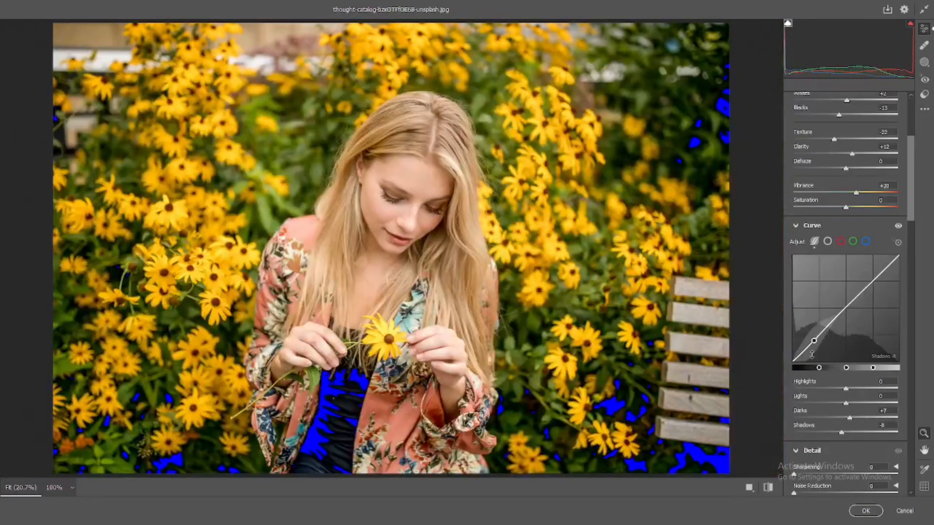
# Step: Set Sharpening to 43, Noise Reduction to 45 and Color Noise Reduction to 46, checking the face and background at 100% zoom
pyautogui.scroll(-5, 825, 227)
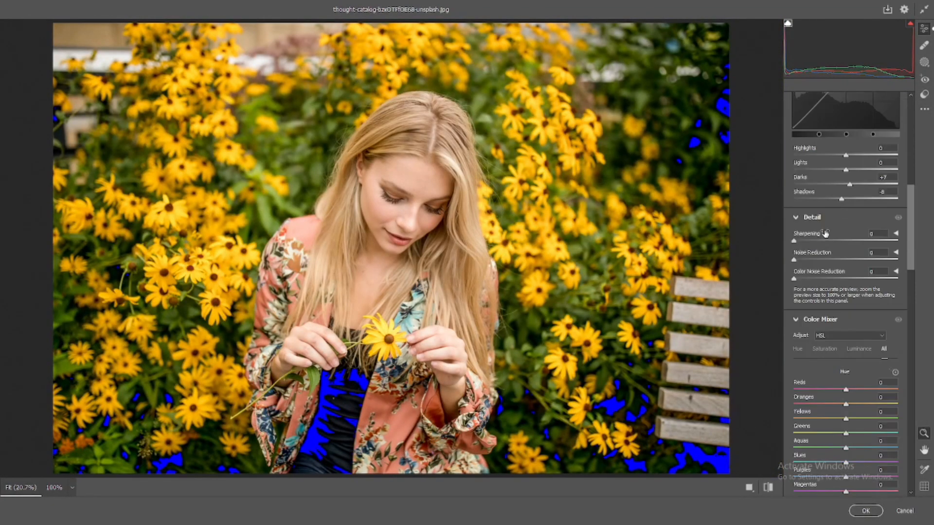
pyautogui.click(811, 241)
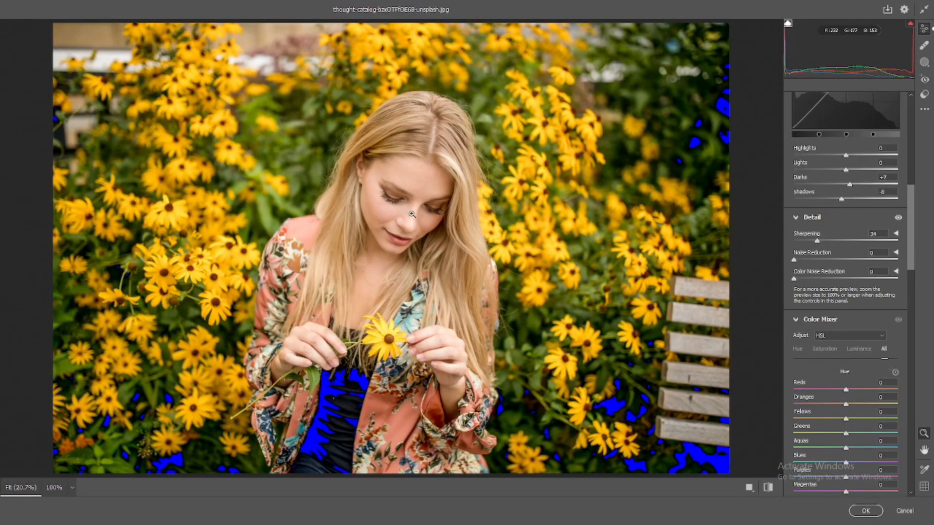
pyautogui.click(416, 211)
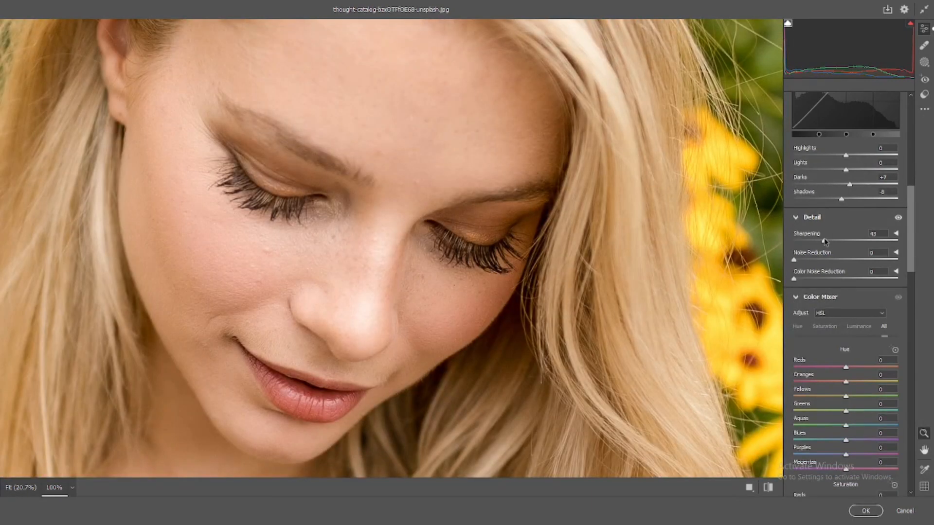
pyautogui.moveTo(824, 240); pyautogui.dragTo(843, 241)
pyautogui.moveTo(794, 258); pyautogui.dragTo(842, 280)
pyautogui.doubleClick(580, 271)
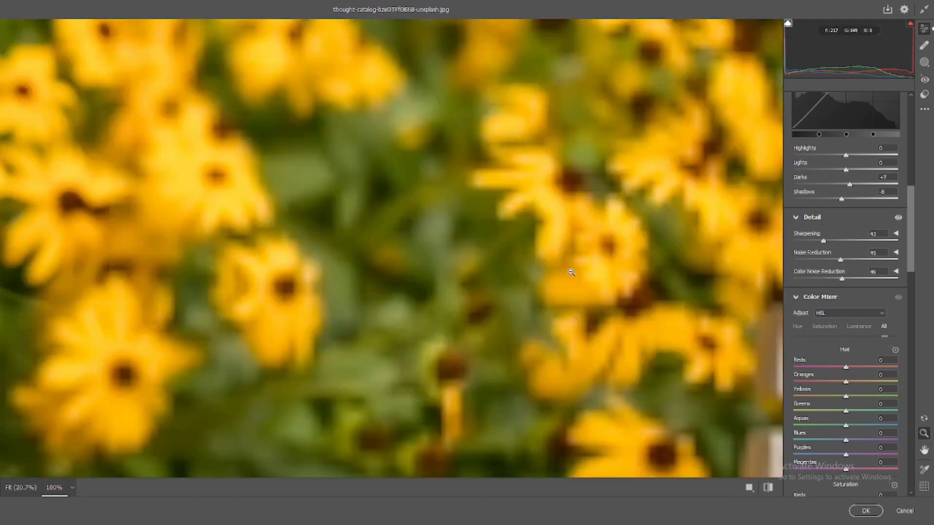
pyautogui.click(571, 273)
# Step: In the HSL colour mixer, set Hue to Reds -59, Oranges -10, Yellows -39, Greens +59 and Aquas -100
pyautogui.scroll(-1, 852, 333)
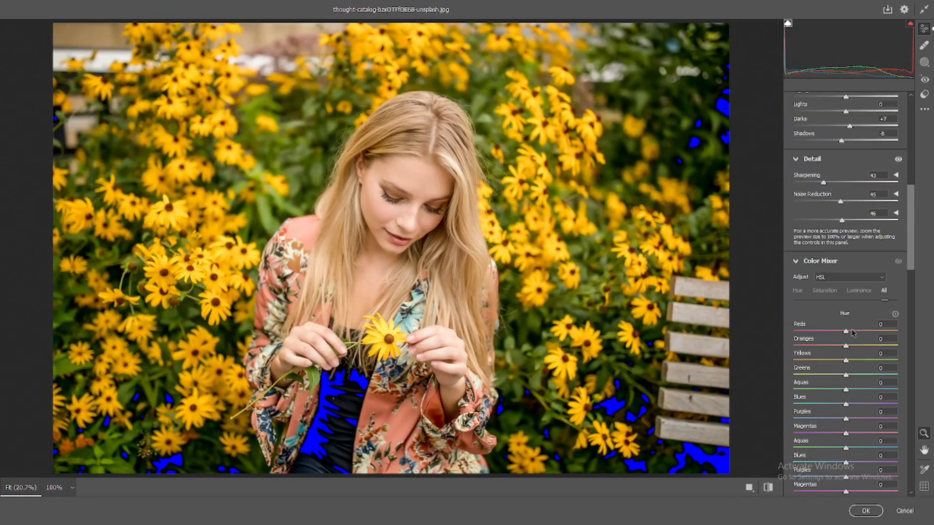
pyautogui.scroll(-1, 860, 333)
pyautogui.moveTo(848, 274); pyautogui.dragTo(835, 288)
pyautogui.doubleClick(835, 288)
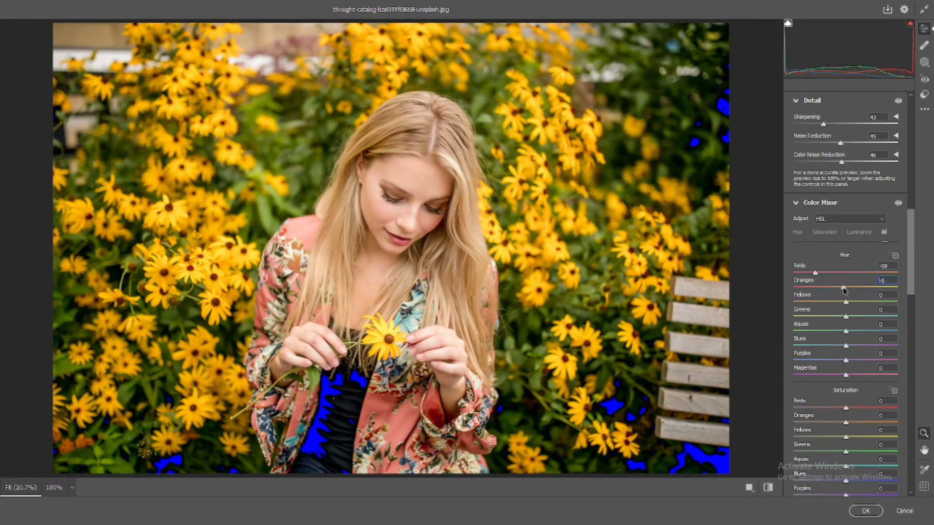
pyautogui.moveTo(846, 288); pyautogui.dragTo(877, 314)
pyautogui.moveTo(806, 301); pyautogui.dragTo(824, 302)
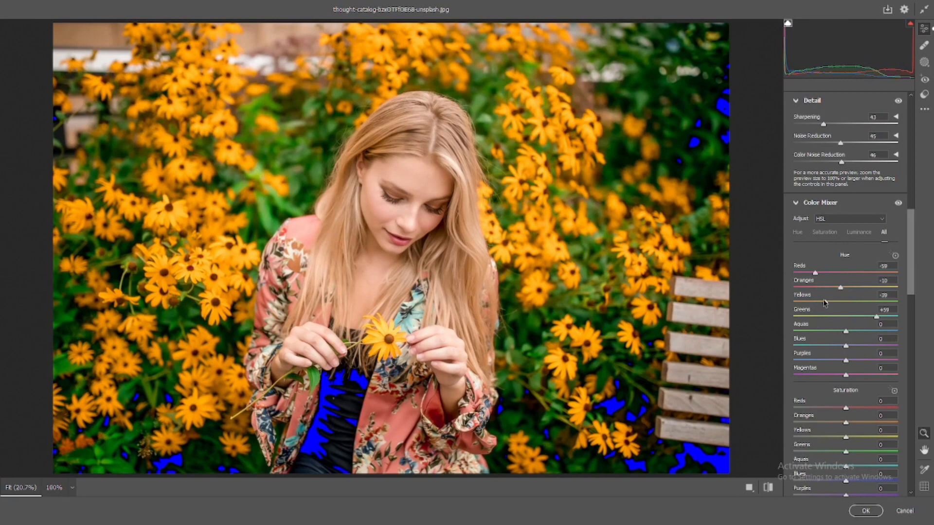
pyautogui.scroll(-3, 830, 304)
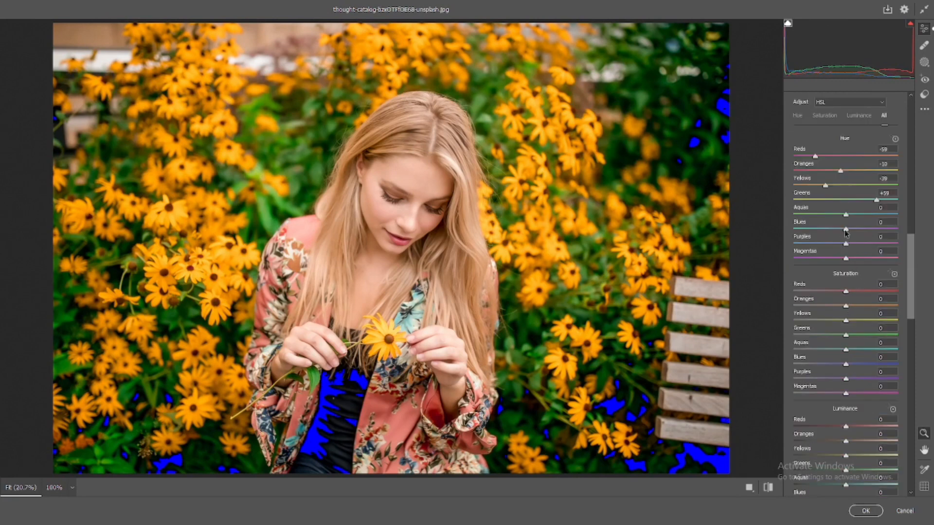
pyautogui.moveTo(846, 216); pyautogui.dragTo(711, 217)
pyautogui.click(882, 222)
pyautogui.moveTo(845, 320)
pyautogui.mouseDown()
pyautogui.moveTo(805, 321)
pyautogui.moveTo(858, 306)
pyautogui.mouseUp()
pyautogui.doubleClick(805, 321)
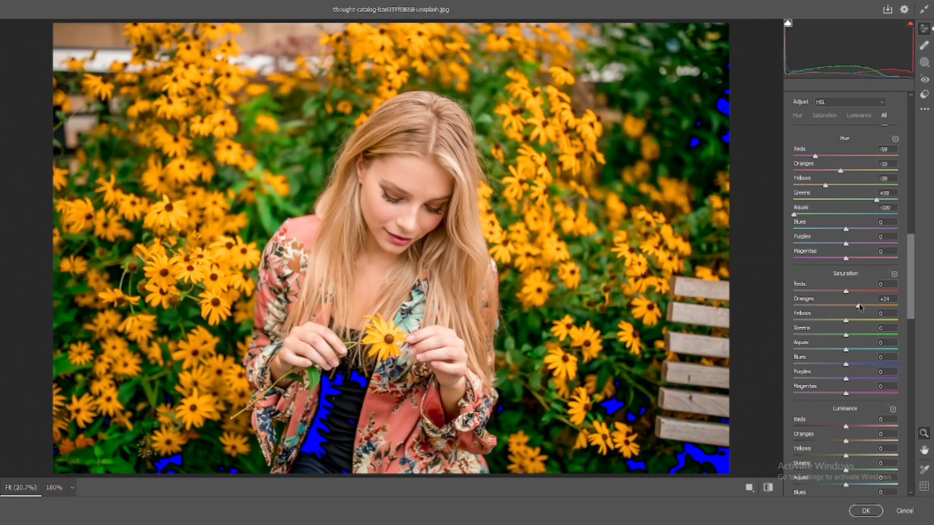
pyautogui.doubleClick(859, 306)
# Step: Set Saturation to Reds +31, Oranges +11, Yellows -78, Greens -76, Aquas -78, Blues/Purples -79, Magentas -83; set Hue to Greens +70, Yellows -100
pyautogui.moveTo(845, 306); pyautogui.dragTo(803, 391)
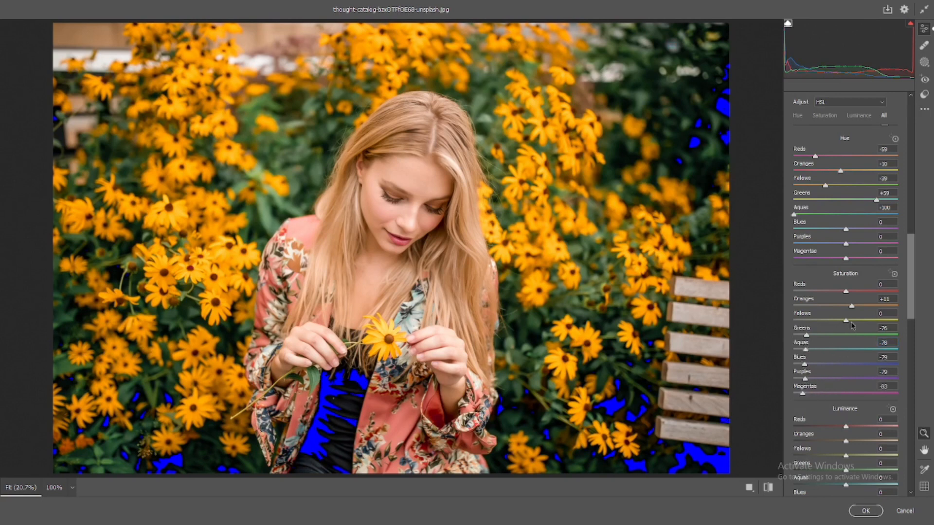
pyautogui.moveTo(846, 291); pyautogui.dragTo(803, 322)
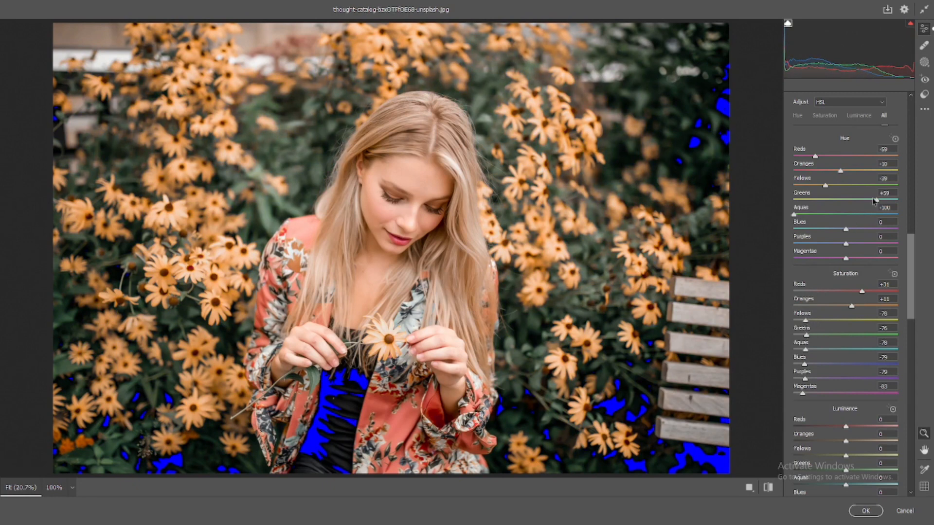
pyautogui.moveTo(873, 200); pyautogui.dragTo(880, 201)
pyautogui.moveTo(826, 187); pyautogui.dragTo(793, 186)
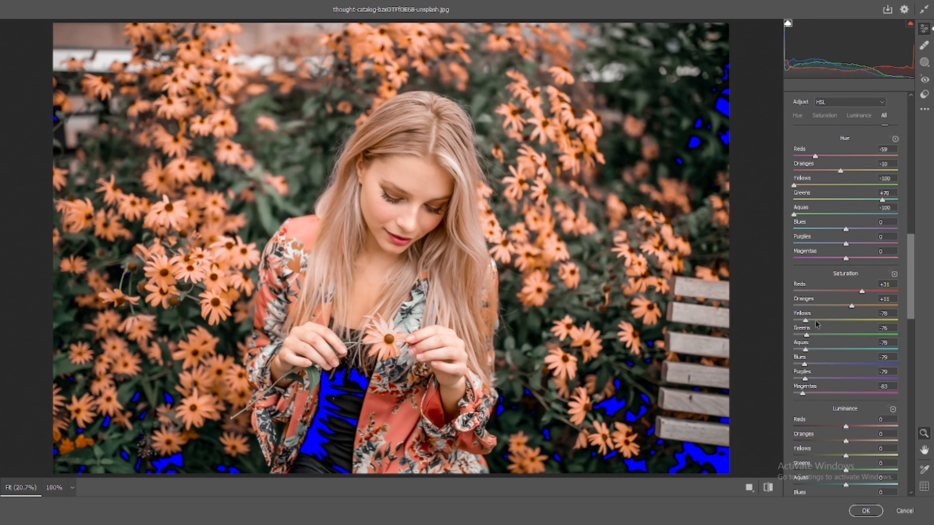
# Step: Set the Yellows saturation to -71 and the Luminance to Reds +15, Yellows -11 and Greens -6
pyautogui.moveTo(805, 322); pyautogui.dragTo(855, 369)
pyautogui.scroll(-3, 858, 305)
pyautogui.scroll(8, 856, 356)
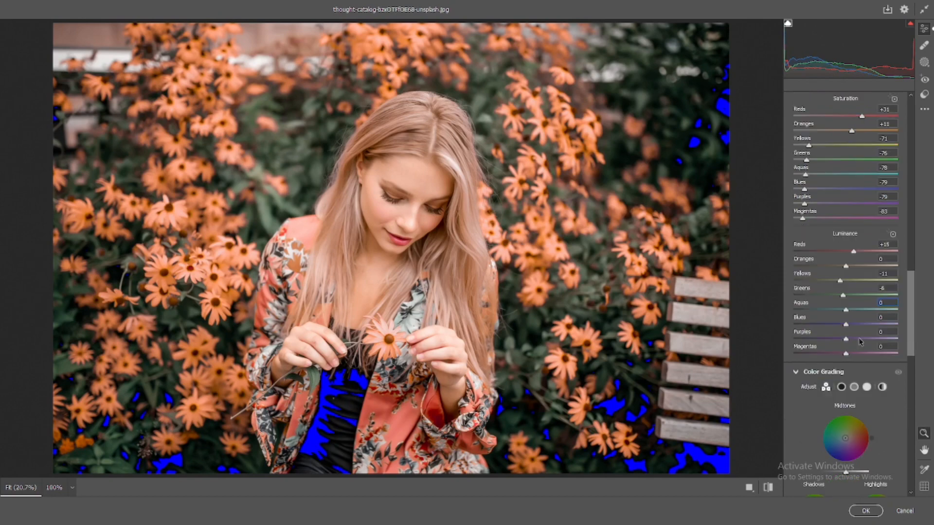
# Step: Compare the colour-graded photo with its unedited original, and return to the edited version
pyautogui.click(768, 488)
pyautogui.click(767, 488)
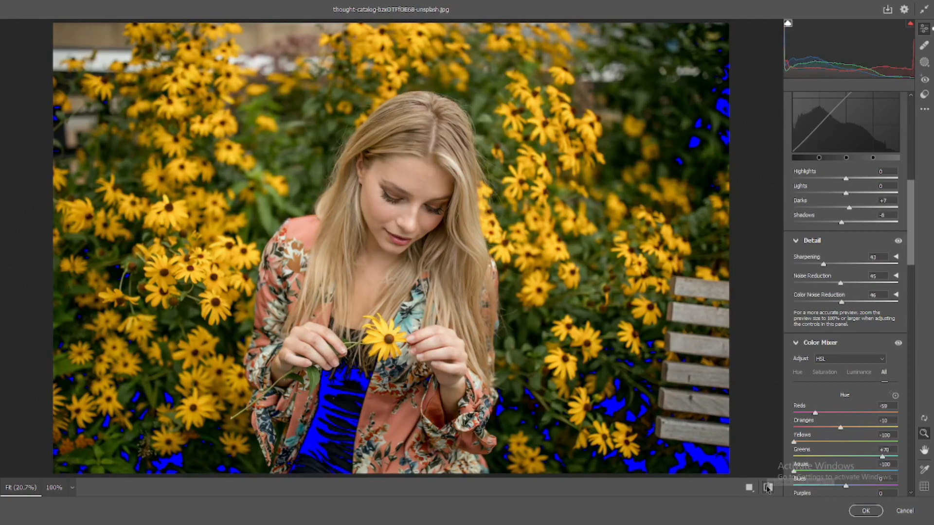
pyautogui.scroll(2, 833, 336)
pyautogui.scroll(-7, 835, 318)
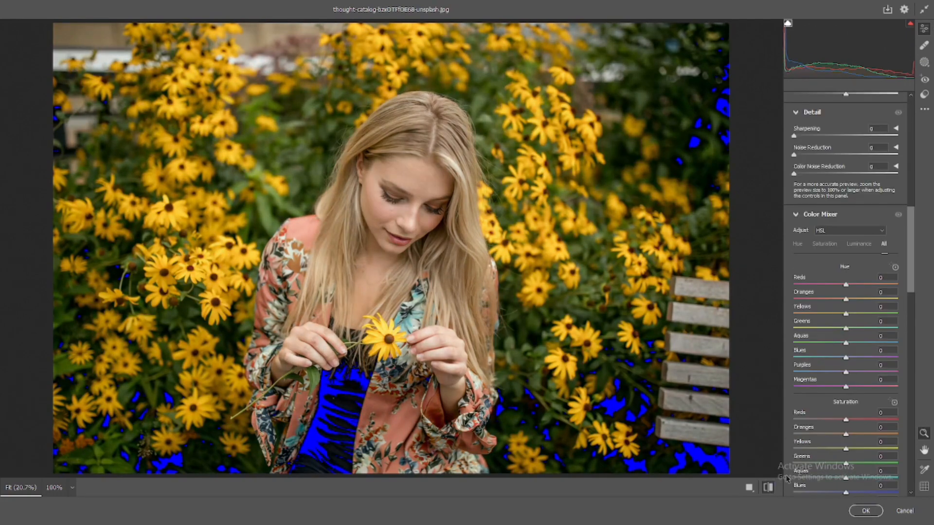
pyautogui.click(768, 487)
# Step: Set Contrast to +15, Highlights to -6 and Blacks to -21, and raise Temperature and Tint slightly
pyautogui.scroll(10, 845, 337)
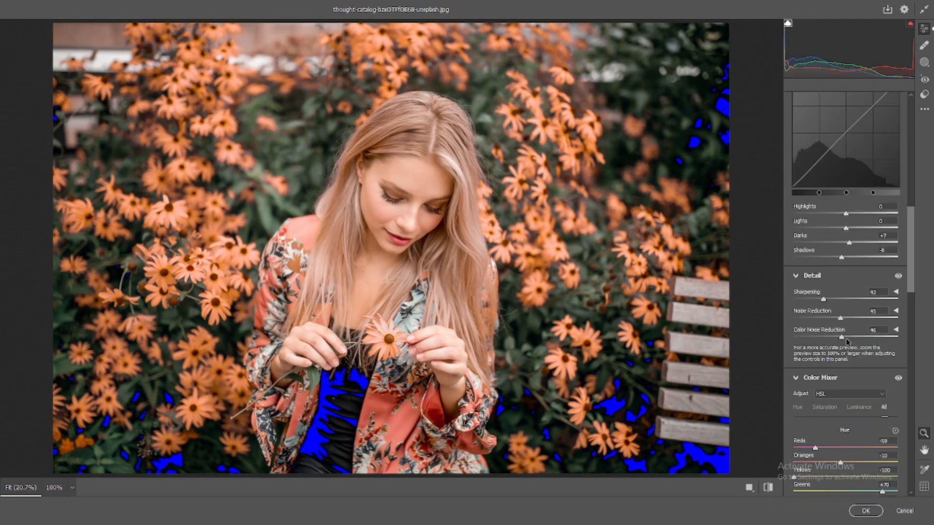
pyautogui.scroll(-10, 850, 329)
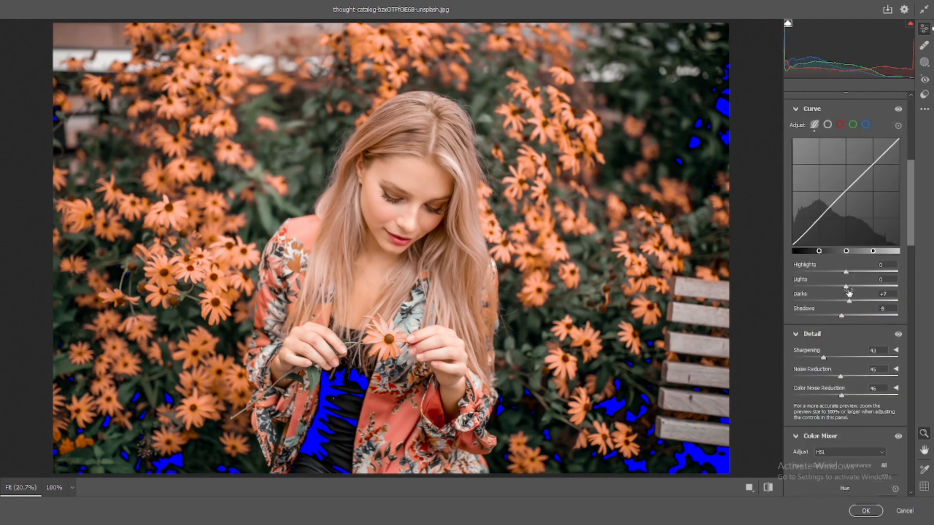
pyautogui.scroll(8, 846, 290)
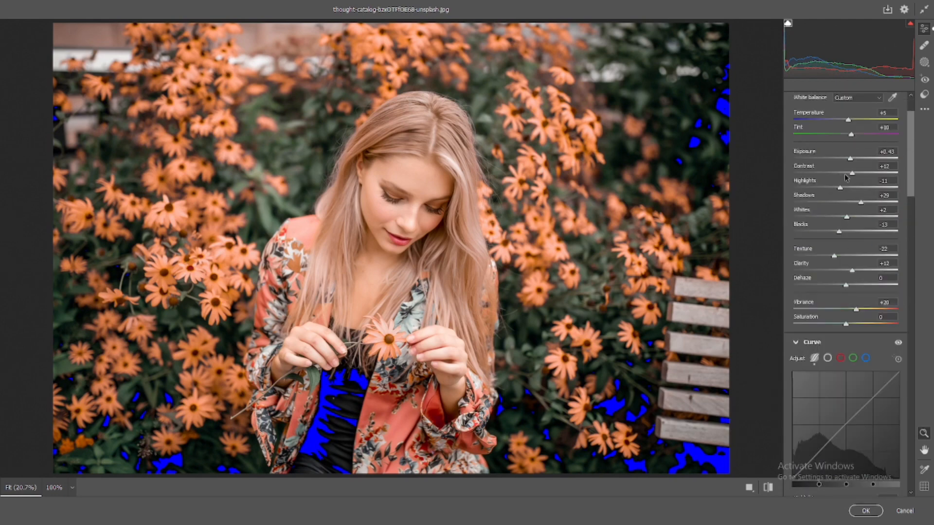
pyautogui.moveTo(851, 174); pyautogui.dragTo(854, 173)
pyautogui.moveTo(839, 231); pyautogui.dragTo(834, 234)
pyautogui.moveTo(841, 189); pyautogui.dragTo(845, 191)
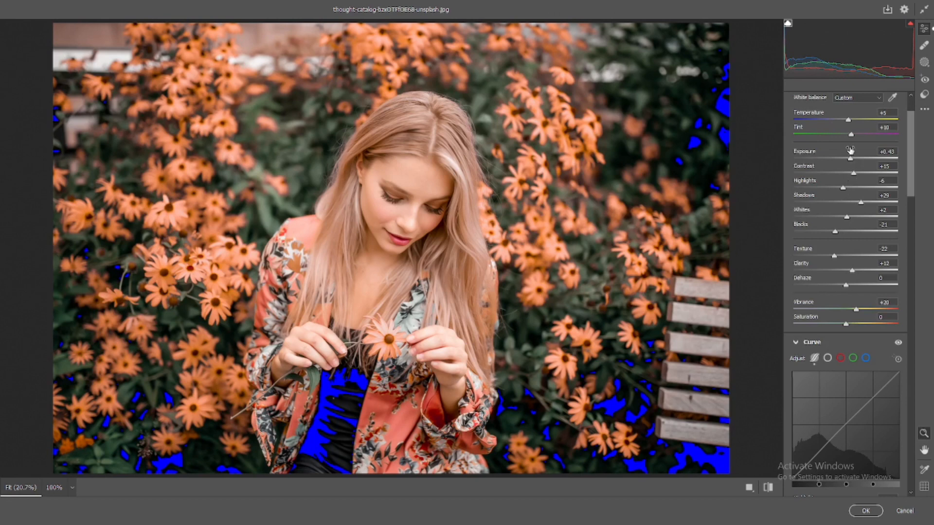
pyautogui.moveTo(851, 135); pyautogui.dragTo(855, 138)
pyautogui.moveTo(850, 121); pyautogui.dragTo(854, 136)
# Step: Set the overall Saturation to -8 and the parametric curve's Shadows to -13
pyautogui.scroll(-4, 844, 302)
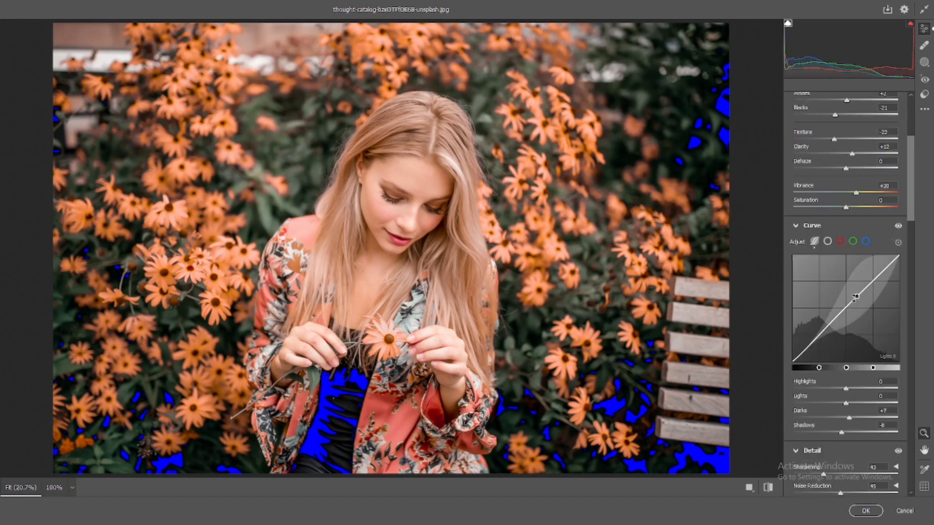
pyautogui.moveTo(846, 208); pyautogui.dragTo(841, 207)
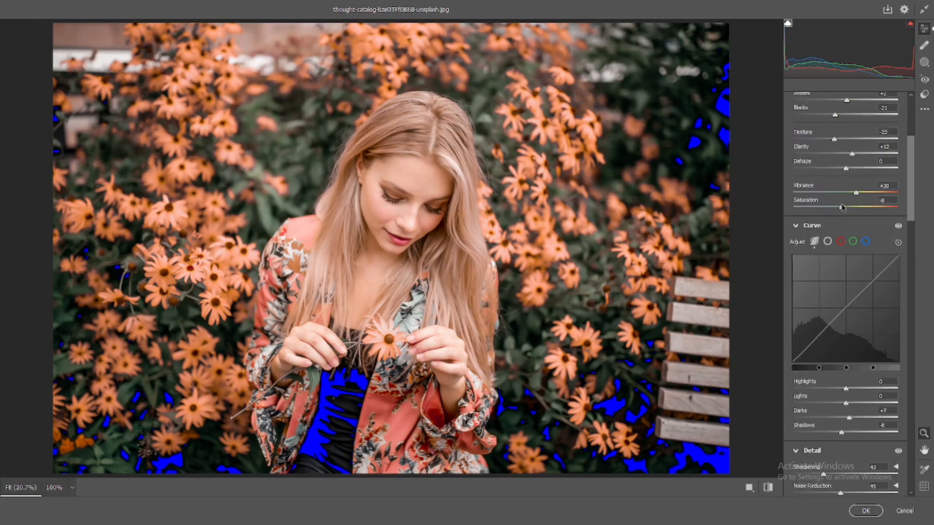
pyautogui.scroll(-8, 843, 214)
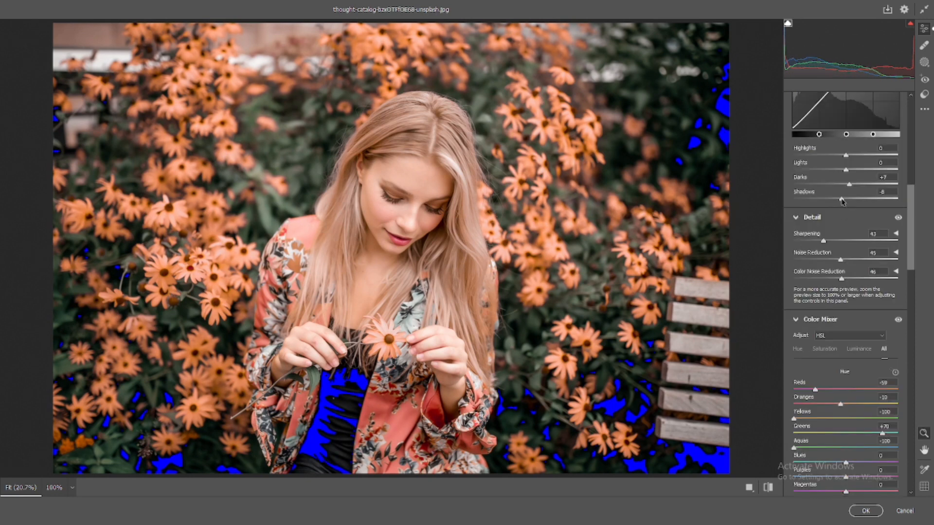
pyautogui.moveTo(843, 202); pyautogui.dragTo(839, 201)
# Step: Set Color Noise Reduction to 71 and the Reds hue to -97, and shift the Purples and Magentas hues
pyautogui.scroll(-2, 850, 220)
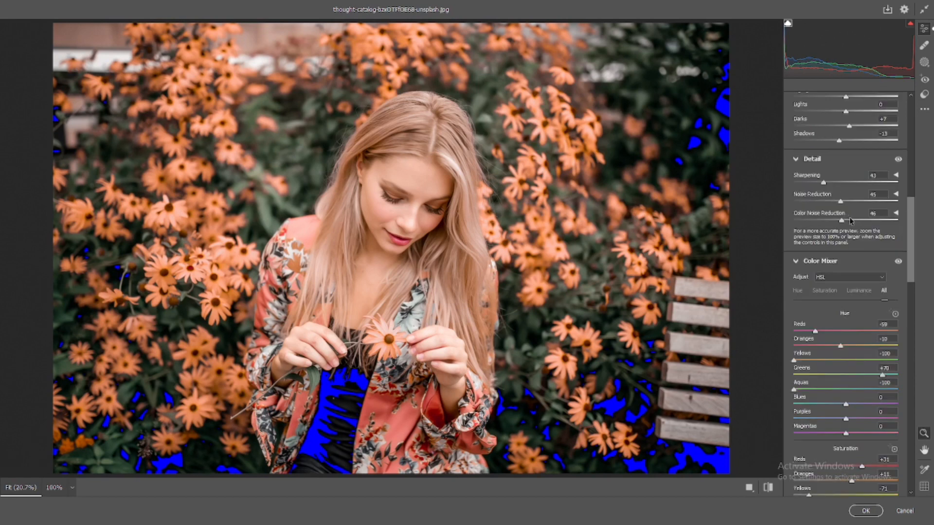
pyautogui.moveTo(824, 183); pyautogui.dragTo(782, 212)
pyautogui.scroll(-3, 868, 221)
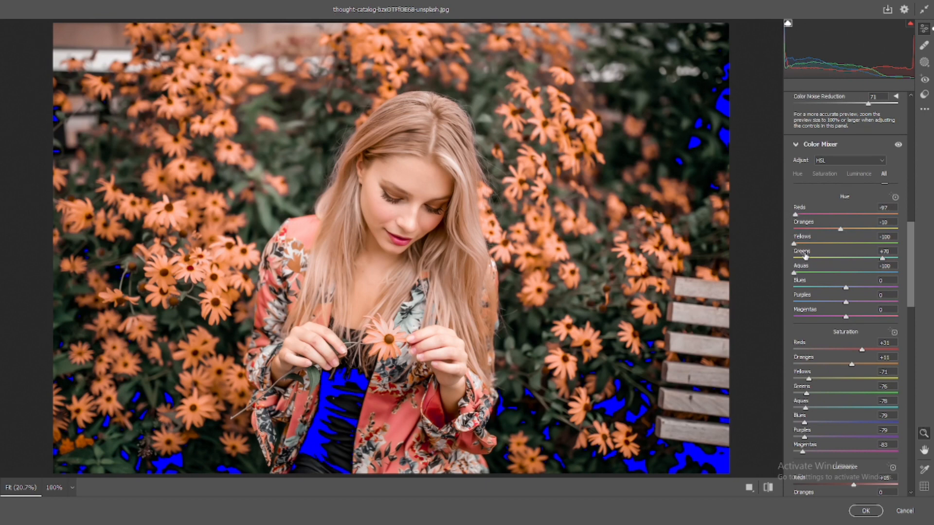
pyautogui.moveTo(844, 302); pyautogui.dragTo(876, 316)
pyautogui.scroll(-5, 870, 263)
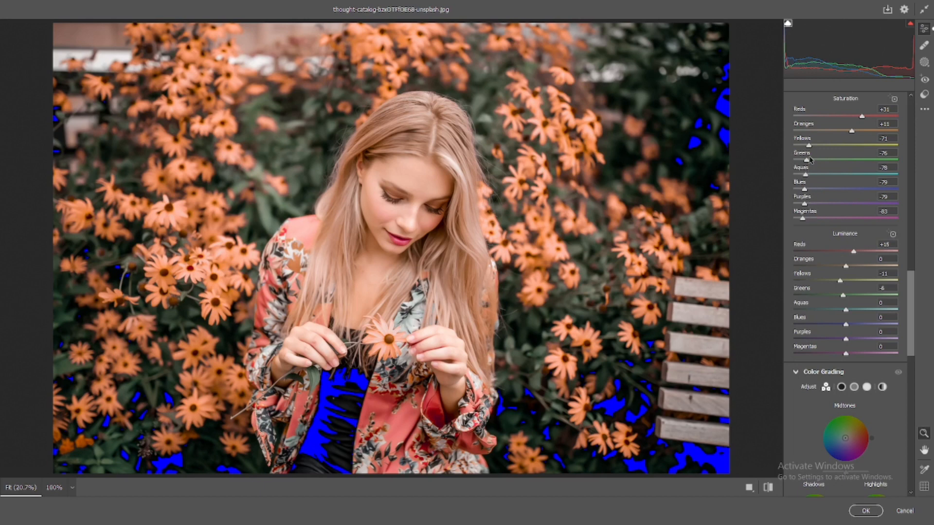
# Step: Set the Greens saturation to -78 and the Yellows luminance to -18 in the HSL color mixer
pyautogui.moveTo(805, 160)
pyautogui.mouseDown()
pyautogui.moveTo(781, 158)
pyautogui.moveTo(815, 148)
pyautogui.mouseUp()
pyautogui.click(805, 145)
pyautogui.moveTo(807, 146); pyautogui.dragTo(809, 147)
pyautogui.scroll(6, 839, 167)
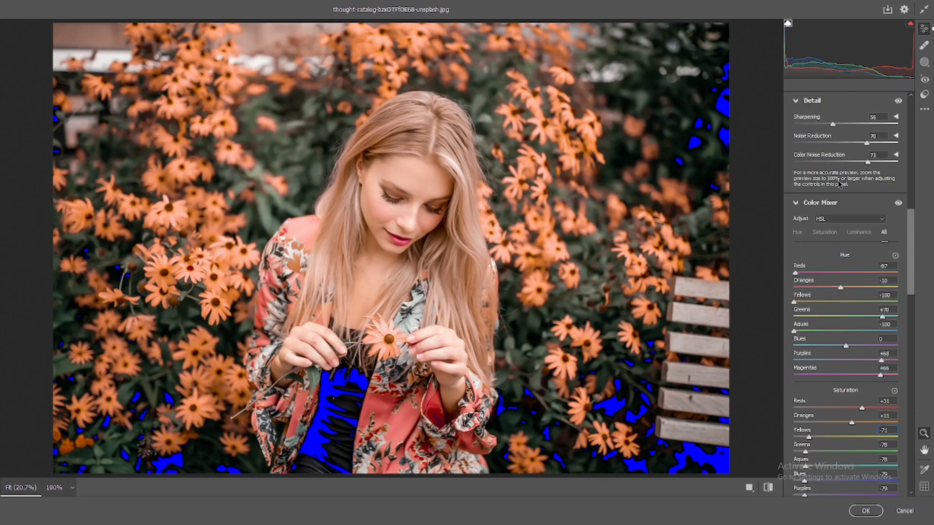
pyautogui.moveTo(800, 302); pyautogui.dragTo(767, 291)
pyautogui.scroll(-10, 846, 181)
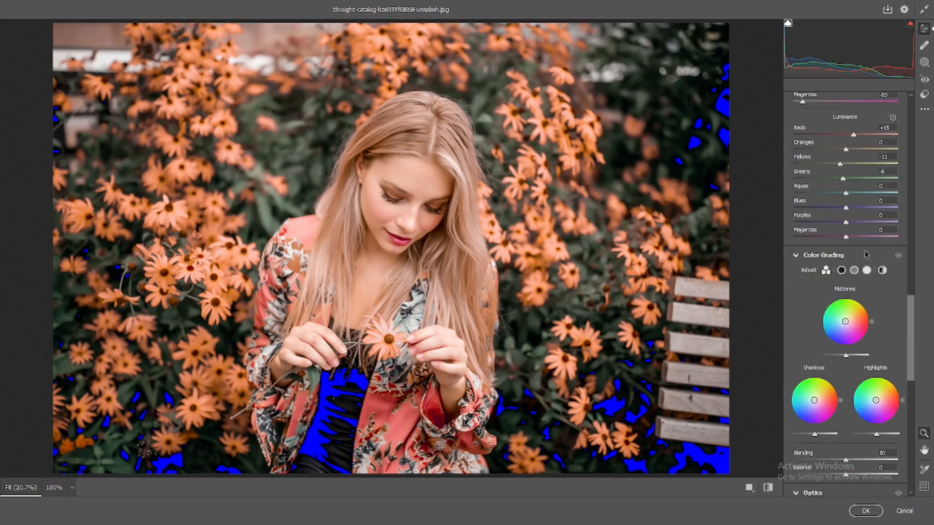
pyautogui.moveTo(841, 166); pyautogui.dragTo(843, 179)
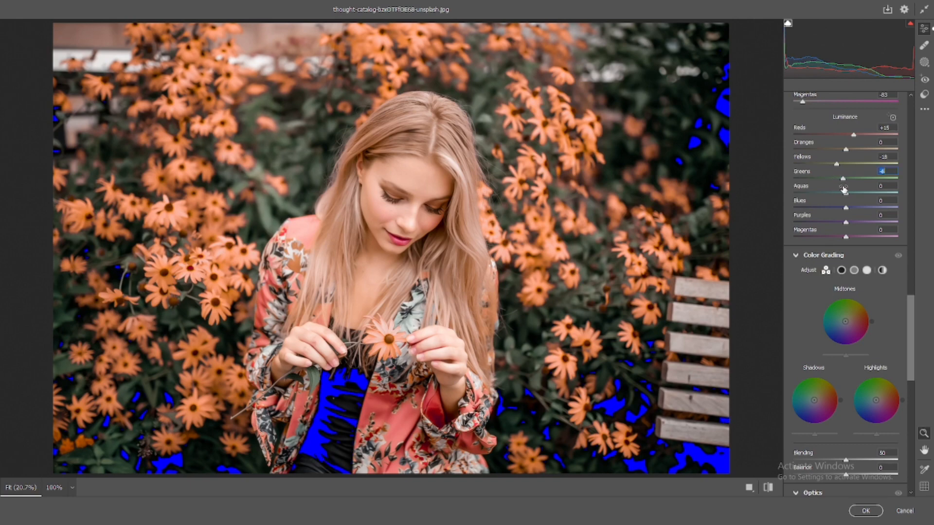
# Step: Tint the shadows slightly towards cyan with the Color Grading shadows wheel
pyautogui.scroll(-12, 845, 195)
pyautogui.scroll(-2, 846, 212)
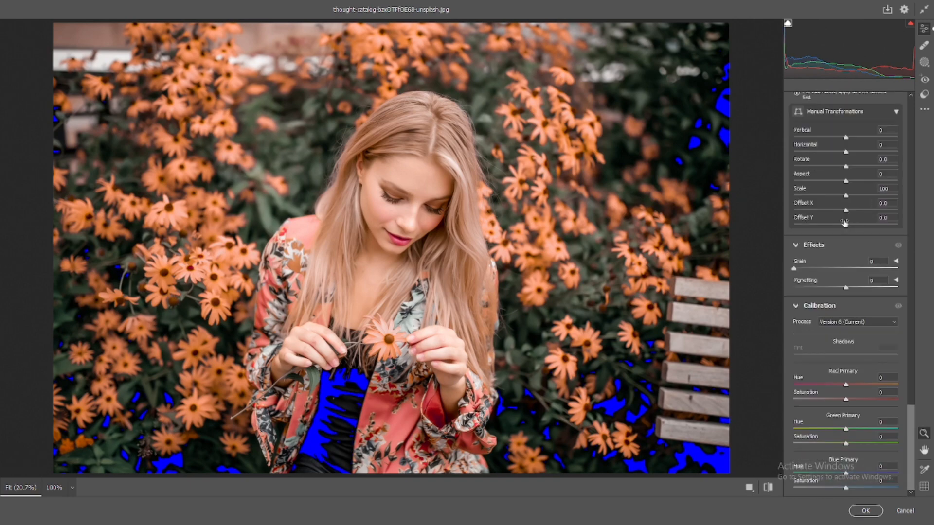
pyautogui.scroll(12, 826, 265)
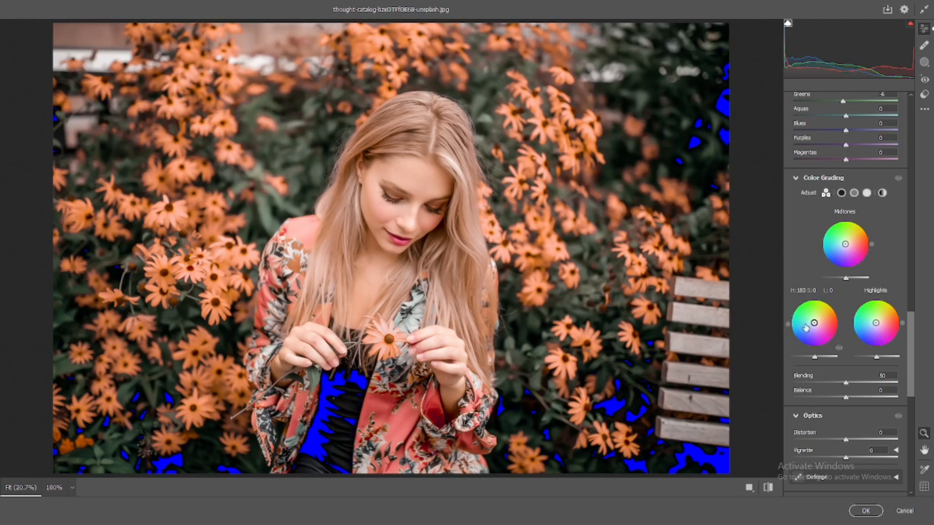
pyautogui.moveTo(814, 323); pyautogui.dragTo(808, 324)
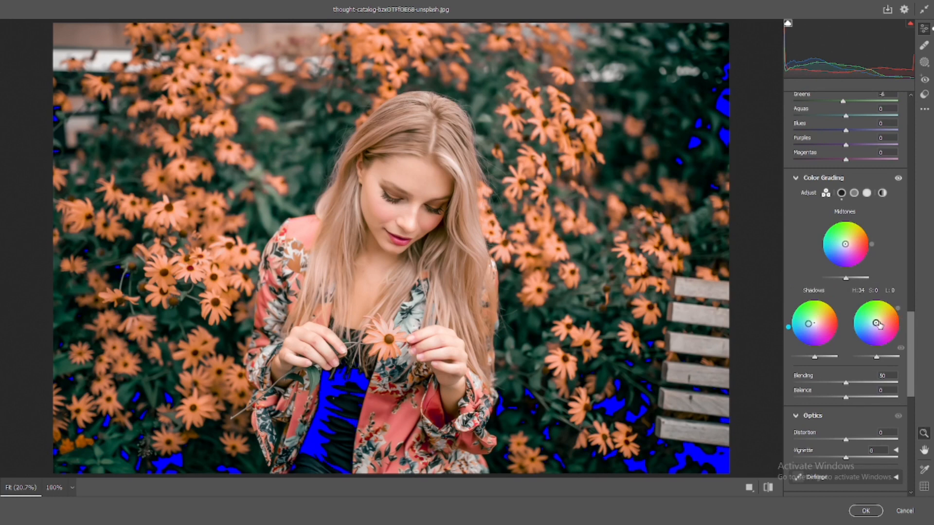
# Step: Tint the Color Grading highlights slightly orange and the midtones a light, warm yellow-orange
pyautogui.moveTo(876, 323); pyautogui.dragTo(880, 321)
pyautogui.moveTo(901, 315); pyautogui.dragTo(901, 314)
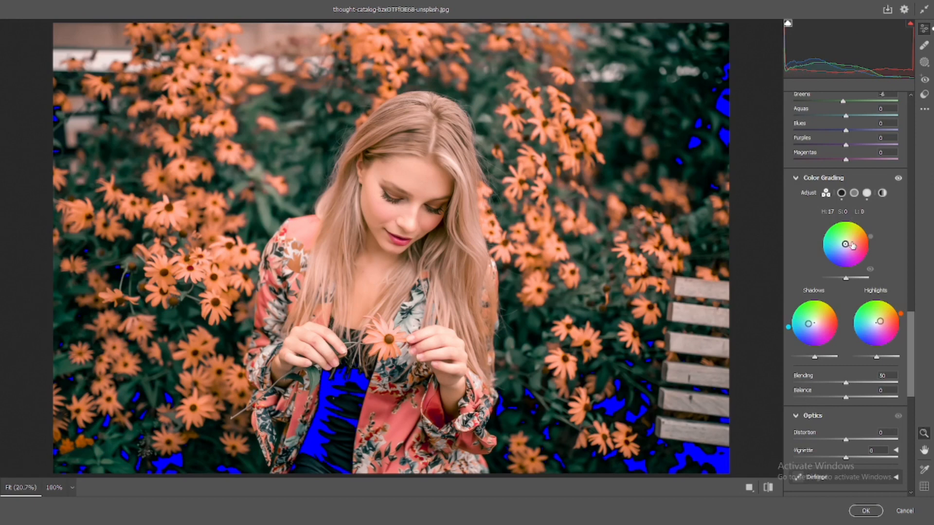
pyautogui.moveTo(845, 247); pyautogui.dragTo(847, 242)
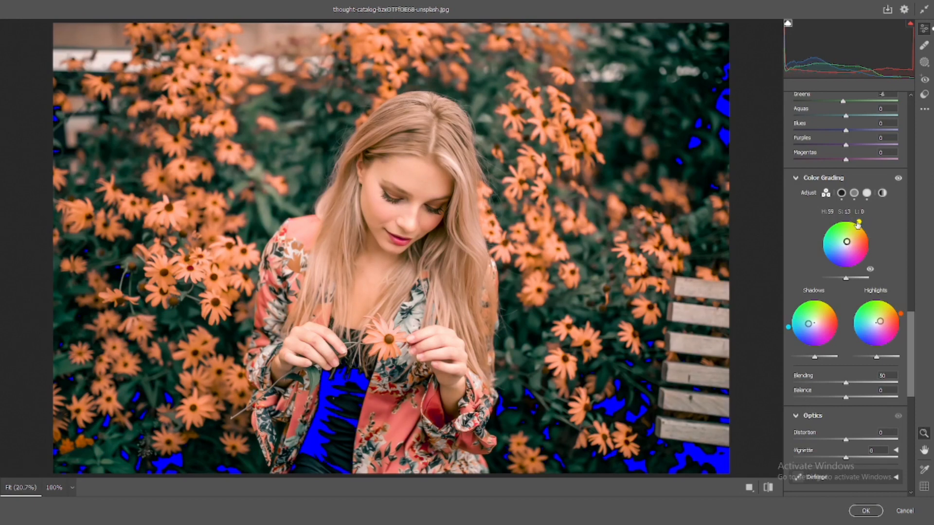
pyautogui.moveTo(859, 223)
pyautogui.mouseDown()
pyautogui.moveTo(838, 223)
pyautogui.moveTo(868, 232)
pyautogui.mouseUp()
# Step: Compare the graded photo with its default settings and return to the edited version
pyautogui.scroll(-5, 876, 243)
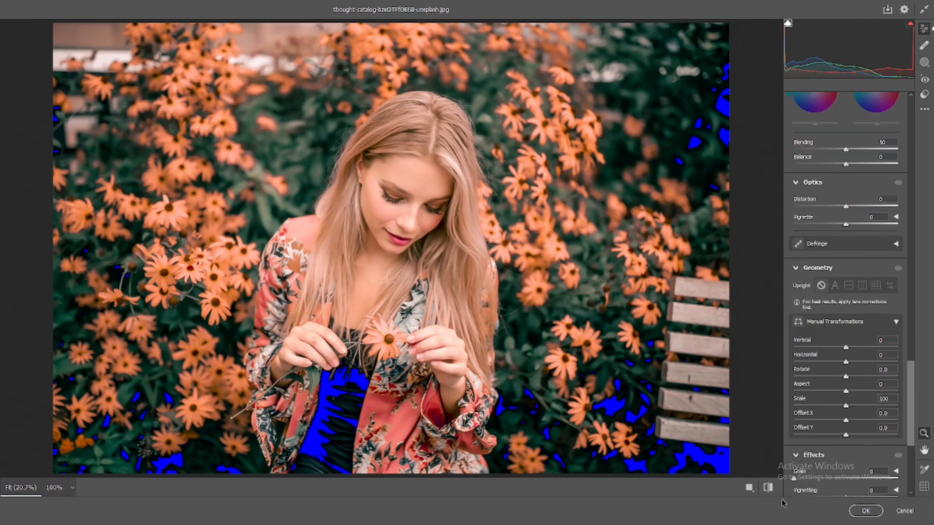
pyautogui.click(769, 488)
pyautogui.click(769, 487)
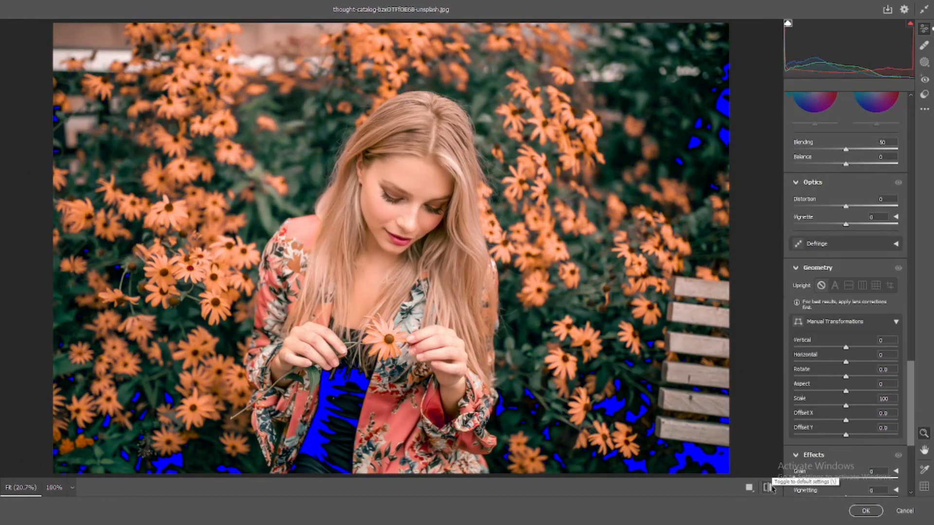
pyautogui.click(768, 487)
pyautogui.click(768, 488)
# Step: Add highlight, midtone and shadow anchor points to the RGB point curve, placing the shadow point at input 66, output 66
pyautogui.scroll(-5, 826, 435)
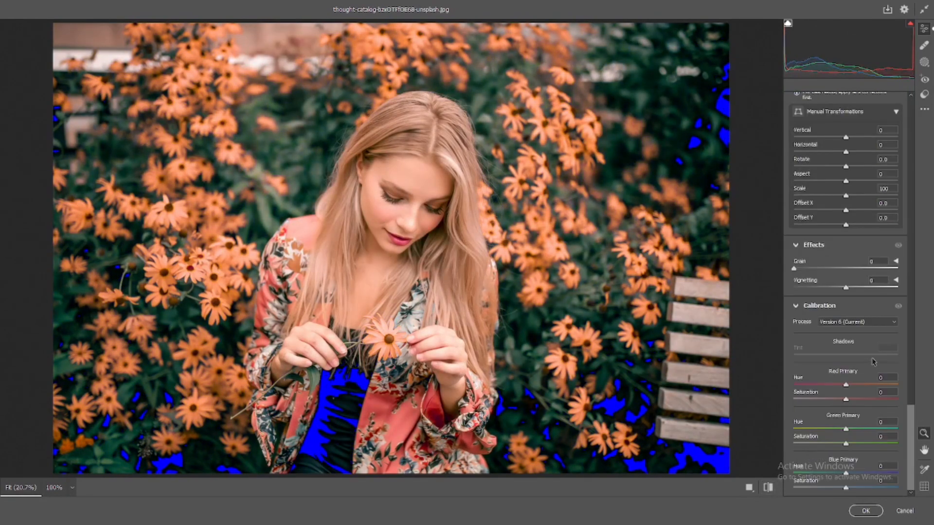
pyautogui.scroll(4, 863, 377)
pyautogui.scroll(12, 855, 383)
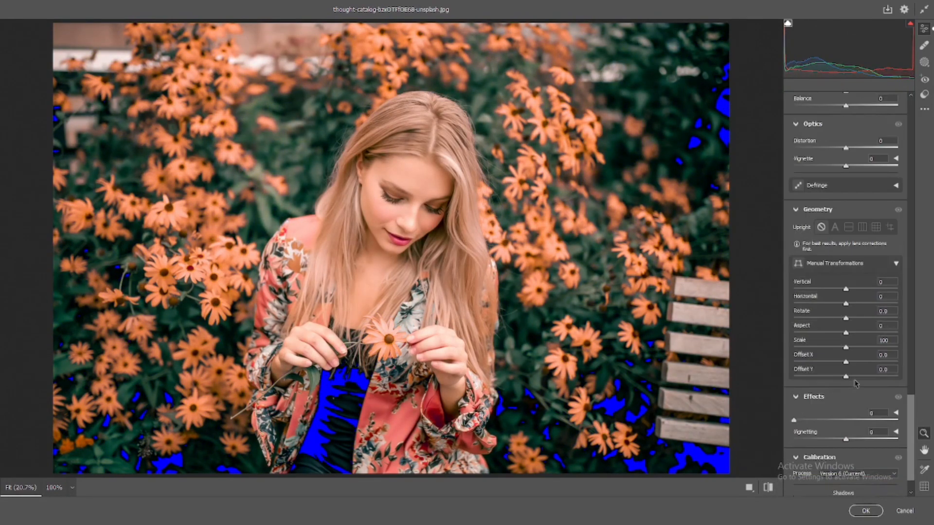
pyautogui.scroll(15, 847, 325)
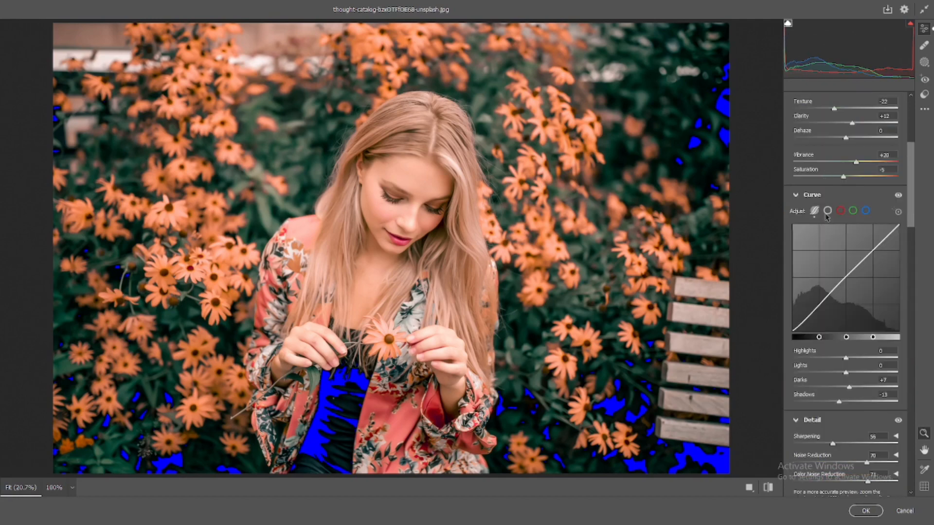
pyautogui.click(827, 211)
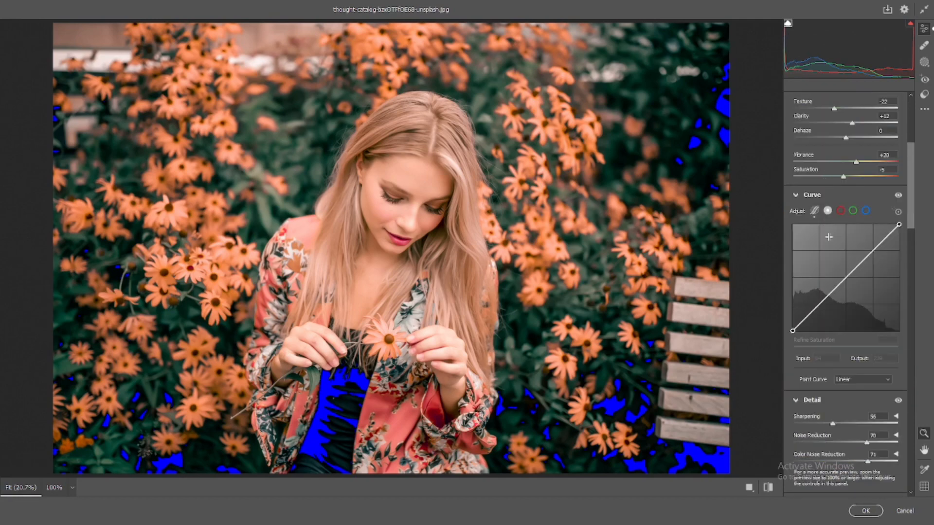
pyautogui.click(873, 249)
pyautogui.click(847, 275)
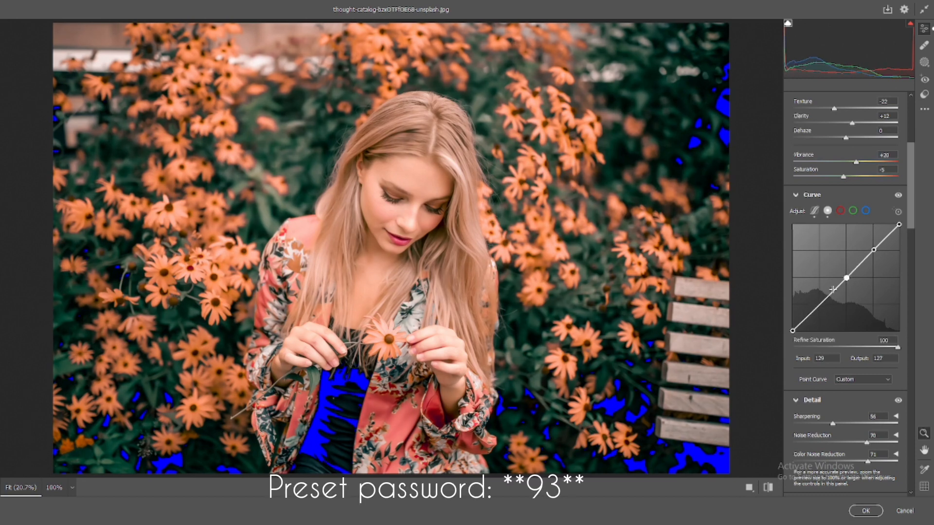
pyautogui.click(820, 303)
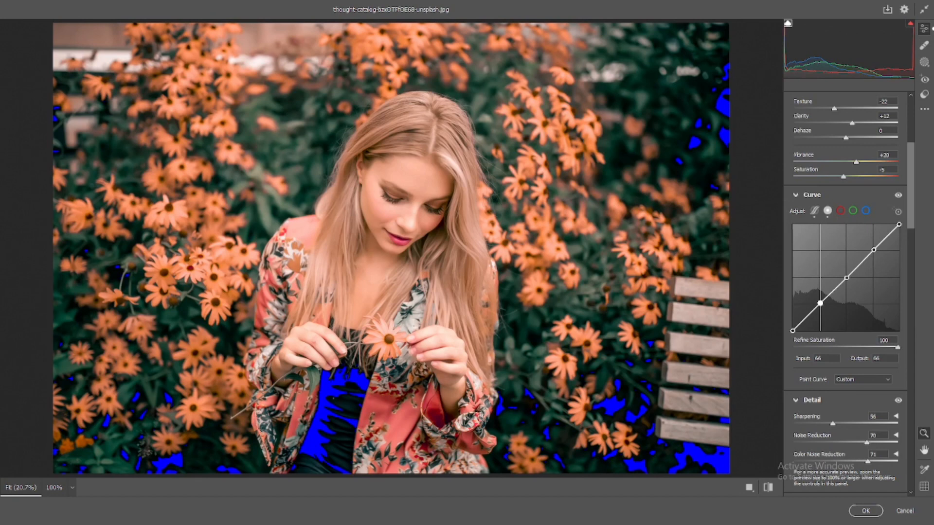
# Step: Lift the RGB point curve's black point to fade the shadows, and set its midtone point to input 127, output 128
pyautogui.moveTo(792, 331); pyautogui.dragTo(819, 306)
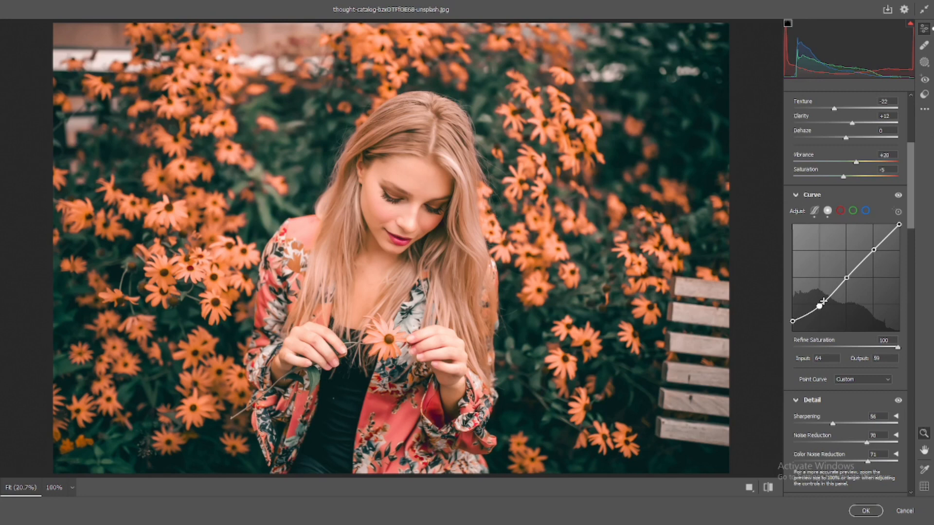
pyautogui.hotkey('ctrl', 'z')
pyautogui.moveTo(846, 277); pyautogui.dragTo(873, 244)
pyautogui.hotkey('ctrl', 'z')
pyautogui.hotkey('ctrl', 'z')
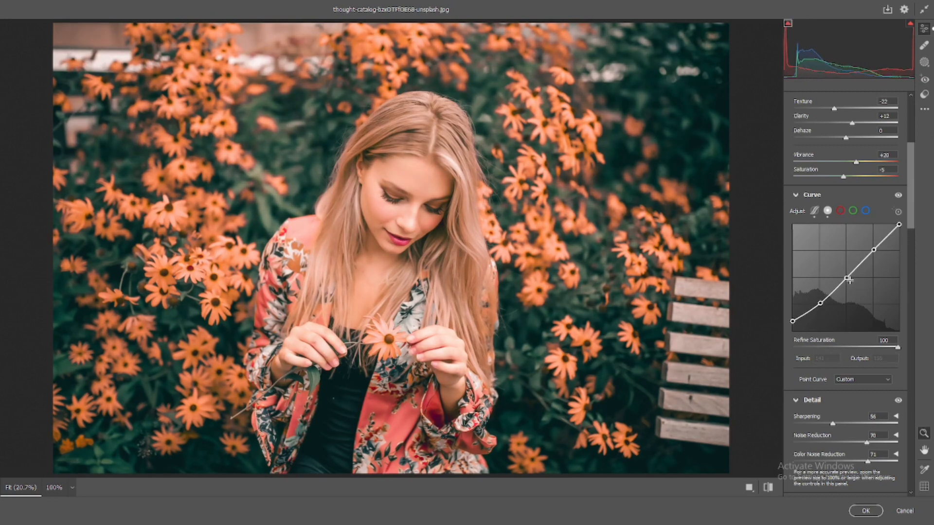
pyautogui.moveTo(847, 279)
pyautogui.mouseDown()
pyautogui.moveTo(819, 305)
pyautogui.moveTo(845, 277)
pyautogui.mouseUp()
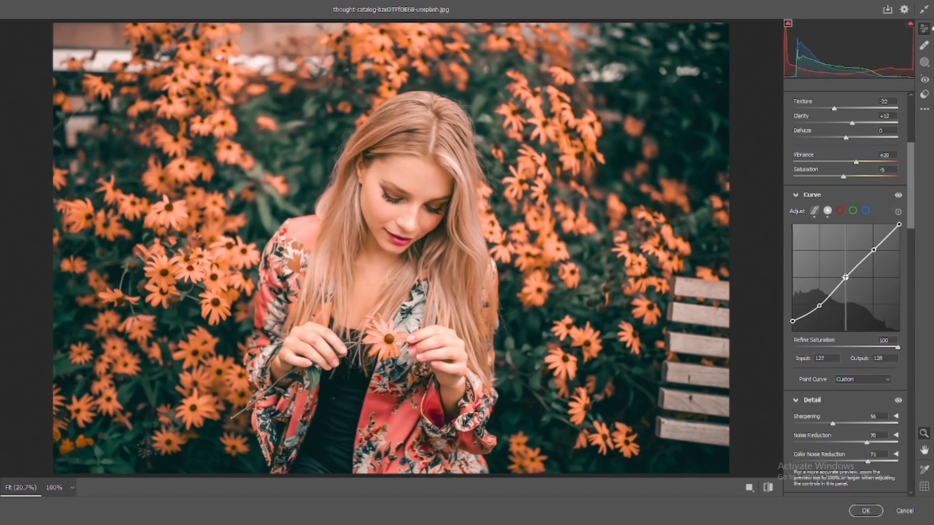
# Step: Lower the RGB curve's white point to output 248 and set its black point to output 21
pyautogui.moveTo(873, 249); pyautogui.dragTo(898, 228)
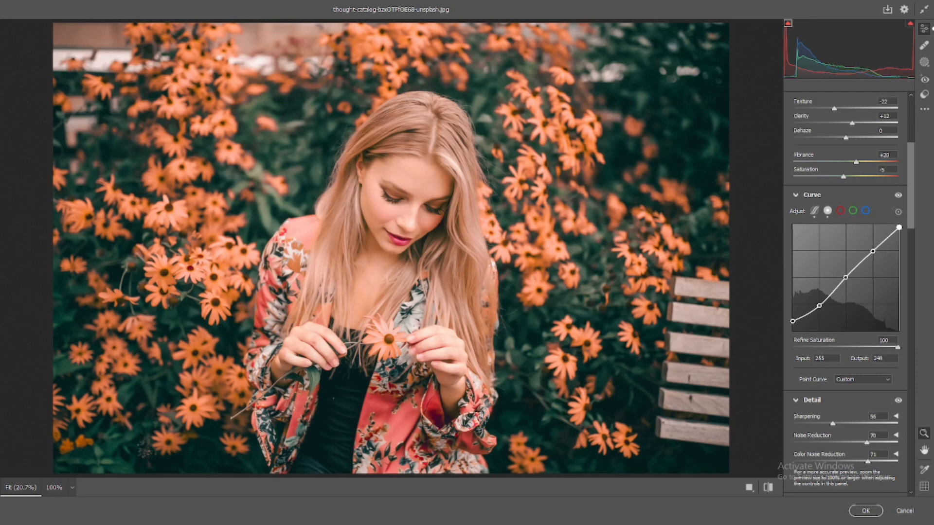
pyautogui.click(792, 321)
pyautogui.moveTo(793, 321)
pyautogui.mouseDown()
pyautogui.moveTo(792, 332)
pyautogui.moveTo(792, 322)
pyautogui.mouseUp()
# Step: Add highlight, midtone and shadow anchor points to the Blue channel curve, with the midtone at 128/128 and the shadow at 64/67
pyautogui.click(840, 210)
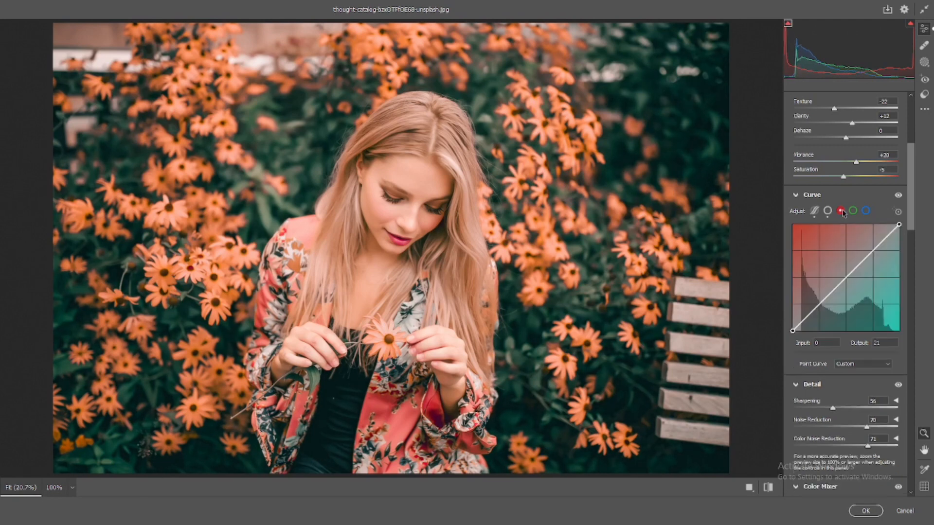
pyautogui.click(866, 211)
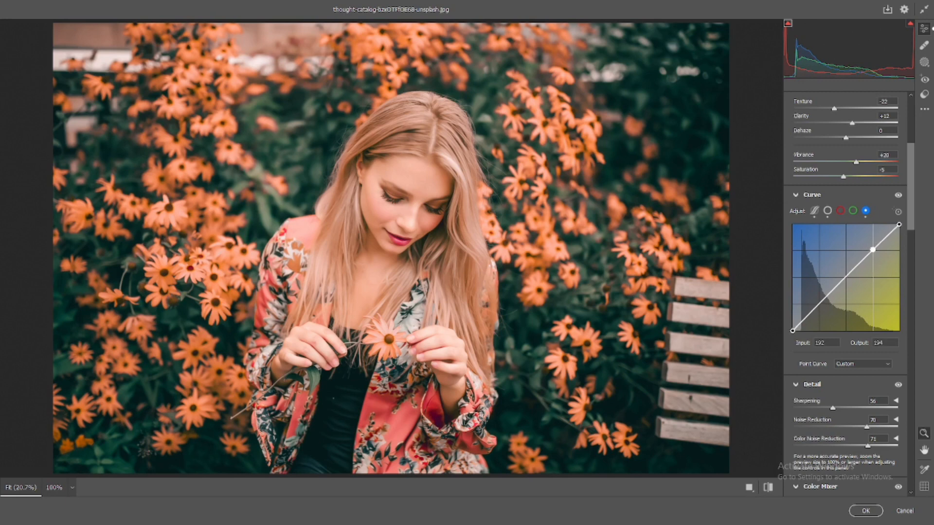
pyautogui.click(873, 250)
pyautogui.moveTo(873, 251); pyautogui.dragTo(872, 250)
pyautogui.click(846, 276)
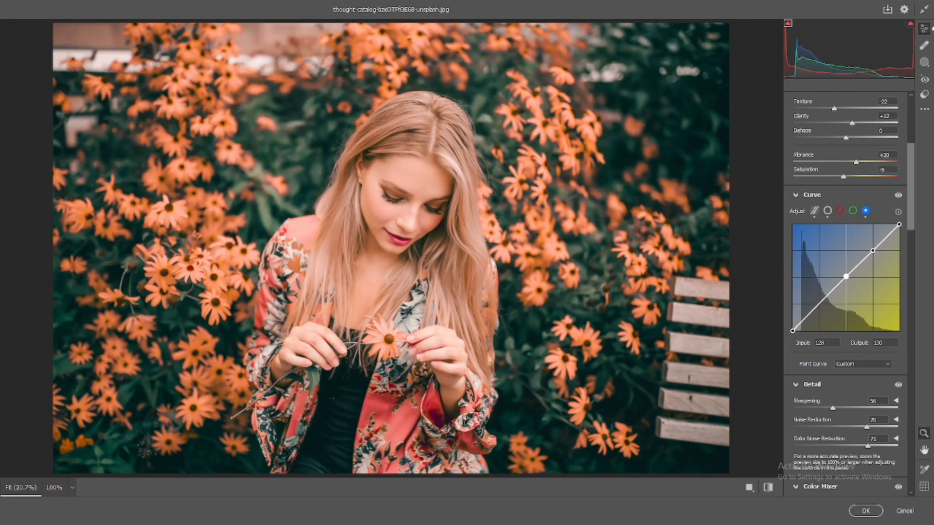
pyautogui.click(819, 303)
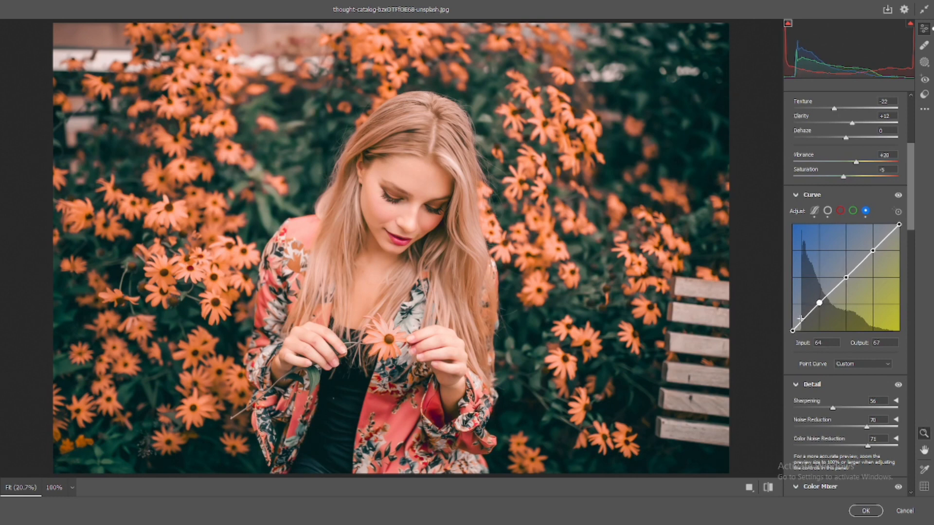
# Step: Raise the Blue curve's black point to output 35 and move its highlight point to input 196, output 192
pyautogui.moveTo(793, 331)
pyautogui.mouseDown()
pyautogui.moveTo(818, 305)
pyautogui.moveTo(793, 316)
pyautogui.mouseUp()
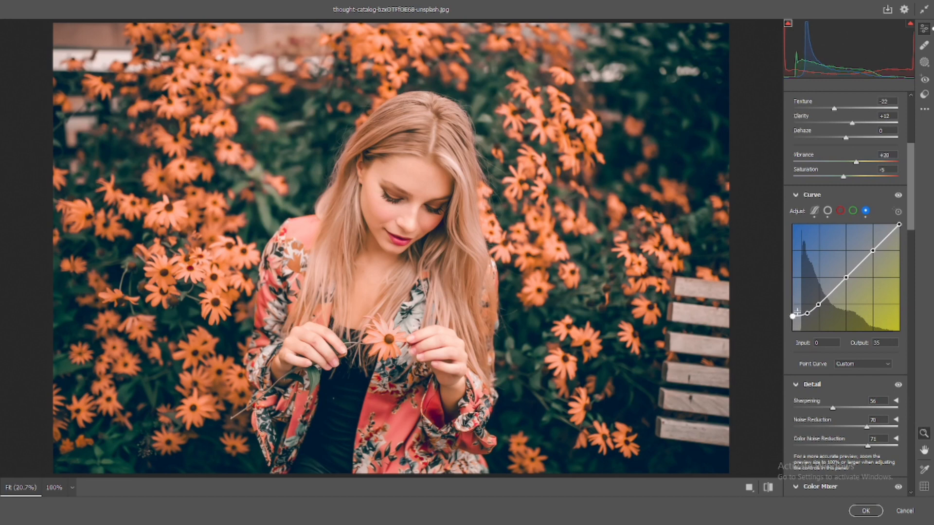
pyautogui.moveTo(845, 276); pyautogui.dragTo(875, 251)
pyautogui.hotkey('ctrl', 'z')
pyautogui.hotkey('ctrl', 'z')
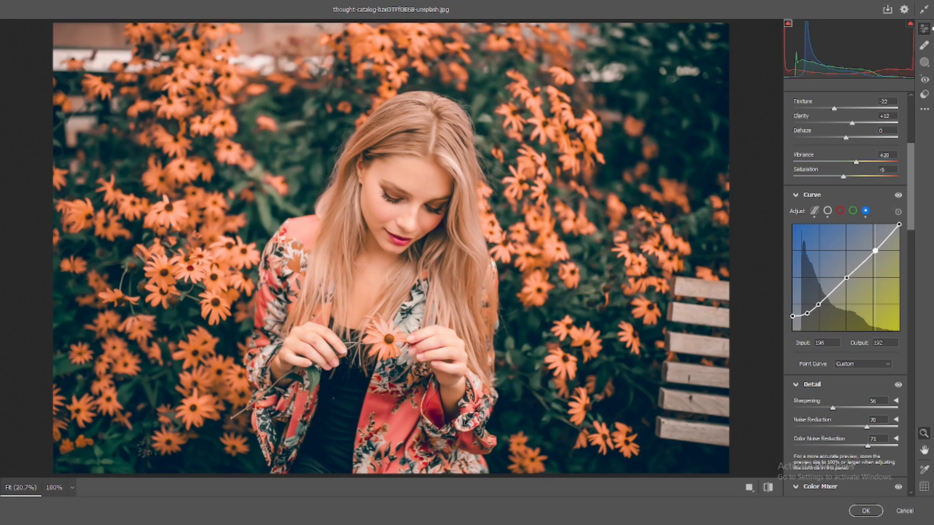
pyautogui.click(846, 277)
# Step: Add highlight, midtone and shadow anchor points to the Green channel curve, placing the shadow point at input 66, output 63
pyautogui.click(853, 211)
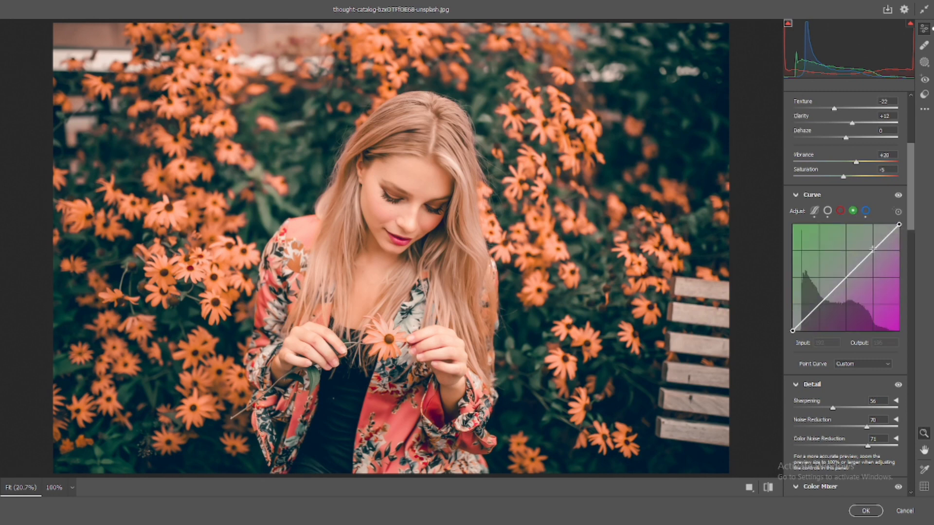
pyautogui.click(872, 248)
pyautogui.press('Delete')
pyautogui.click(873, 249)
pyautogui.click(846, 276)
pyautogui.click(819, 305)
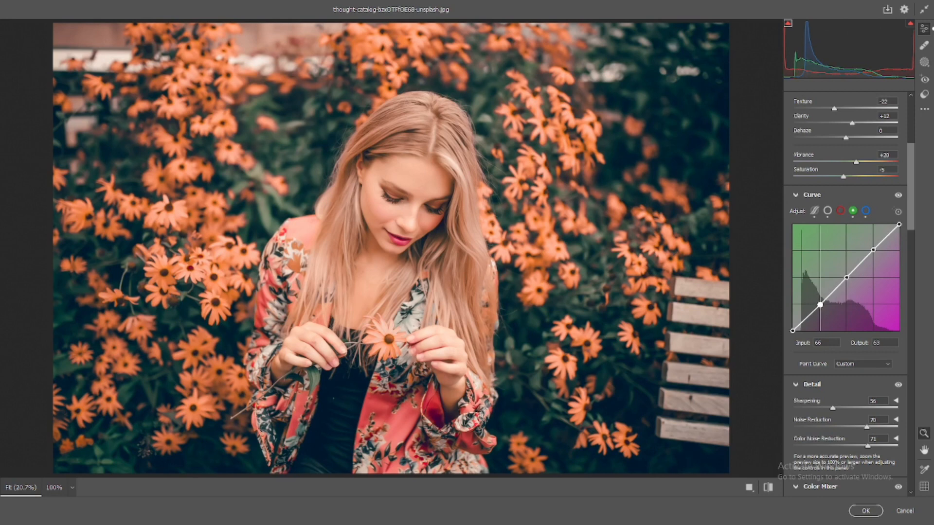
# Step: Lower the Green curve's midtone point slightly and set its highlight point to input 193, output 189
pyautogui.moveTo(792, 331)
pyautogui.mouseDown()
pyautogui.moveTo(792, 322)
pyautogui.moveTo(792, 333)
pyautogui.mouseUp()
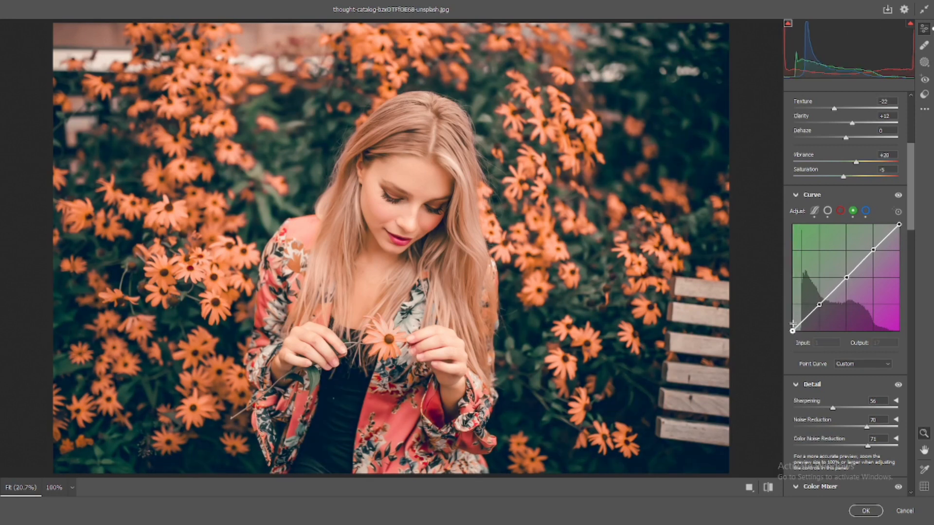
pyautogui.moveTo(819, 304); pyautogui.dragTo(819, 305)
pyautogui.moveTo(846, 276); pyautogui.dragTo(846, 279)
pyautogui.click(872, 249)
pyautogui.moveTo(872, 247); pyautogui.dragTo(873, 253)
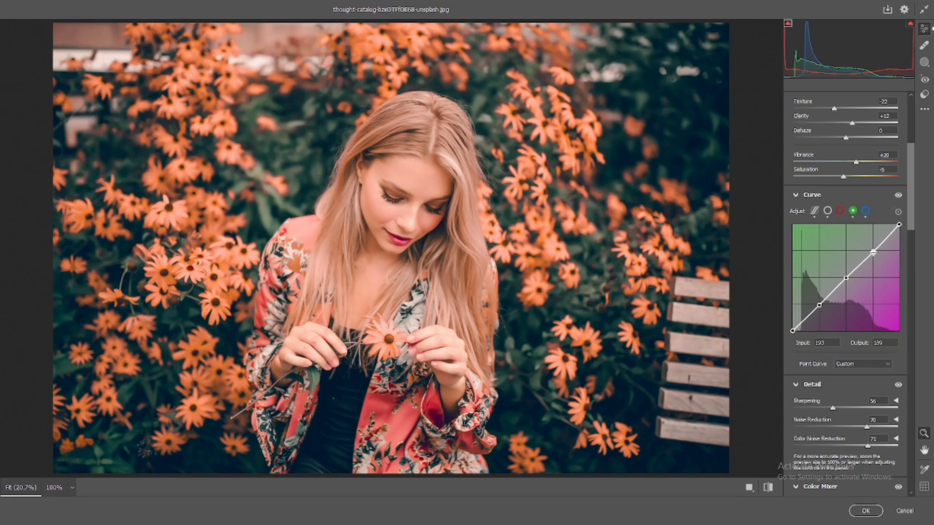
pyautogui.moveTo(792, 331)
pyautogui.mouseDown()
pyautogui.moveTo(805, 329)
pyautogui.moveTo(792, 331)
pyautogui.mouseUp()
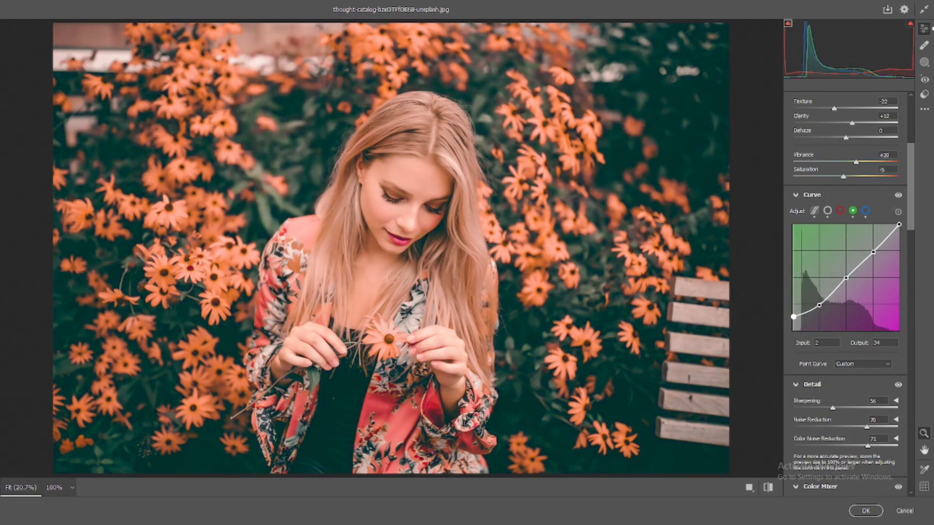
# Step: Add highlight, midtone and shadow anchor points to the Red channel curve, placing the highlight point at input 193, output 193
pyautogui.click(840, 211)
pyautogui.click(873, 250)
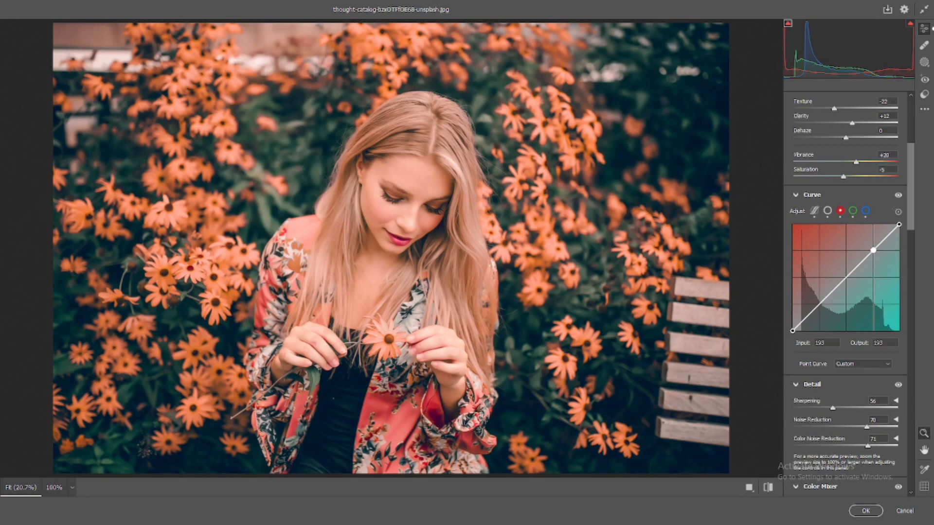
pyautogui.click(847, 277)
pyautogui.click(819, 303)
pyautogui.click(792, 330)
# Step: Move the Red curve's black point slightly inward and raise its highlight point to input 180, output 209
pyautogui.moveTo(792, 330); pyautogui.dragTo(820, 308)
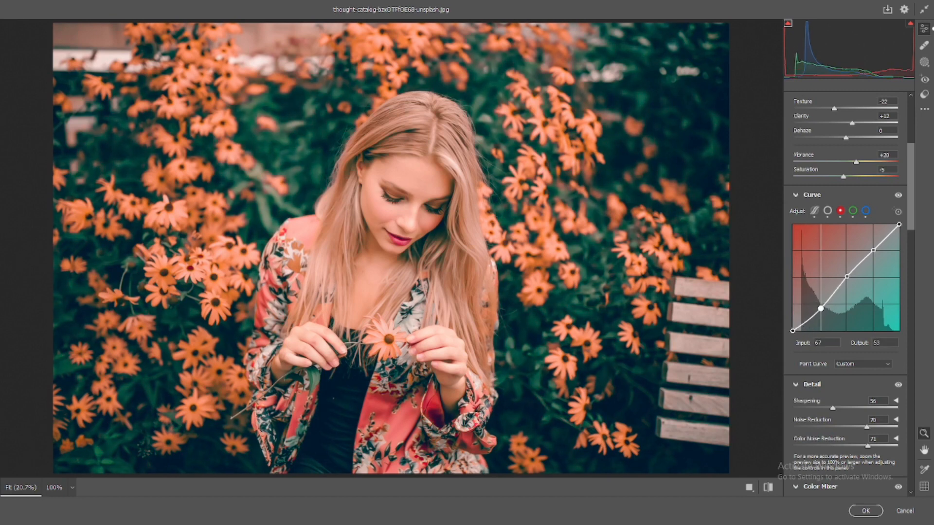
pyautogui.hotkey('ctrl', 'z')
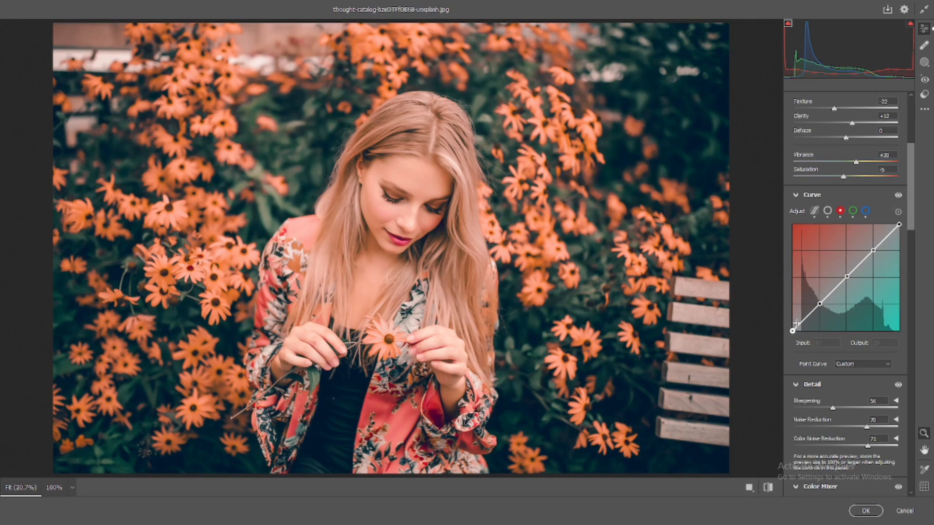
pyautogui.moveTo(797, 325)
pyautogui.mouseDown()
pyautogui.moveTo(806, 321)
pyautogui.moveTo(801, 330)
pyautogui.mouseUp()
pyautogui.moveTo(873, 250)
pyautogui.mouseDown()
pyautogui.moveTo(881, 257)
pyautogui.moveTo(867, 243)
pyautogui.mouseUp()
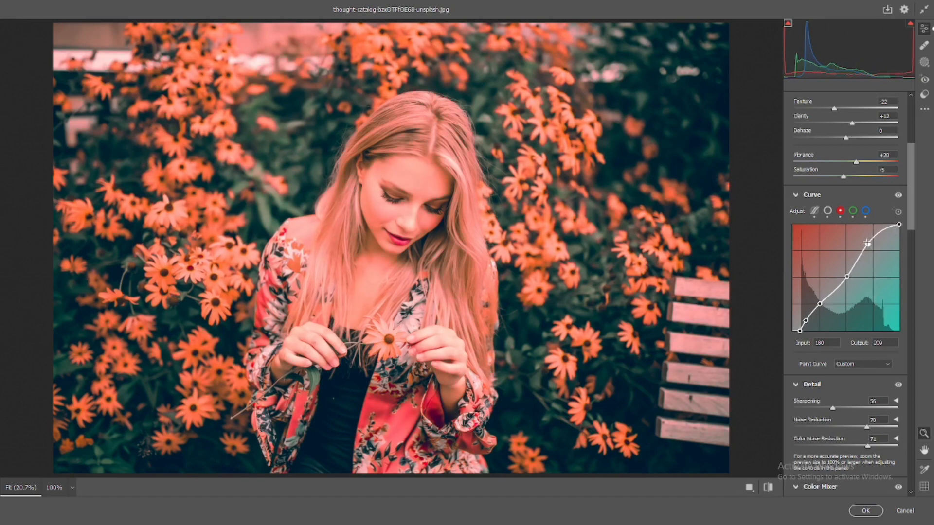
# Step: Undo the last Red curve highlight change and set the curve's shadow point to input 64, output 59
pyautogui.hotkey('ctrl', 'z')
pyautogui.moveTo(820, 304); pyautogui.dragTo(820, 306)
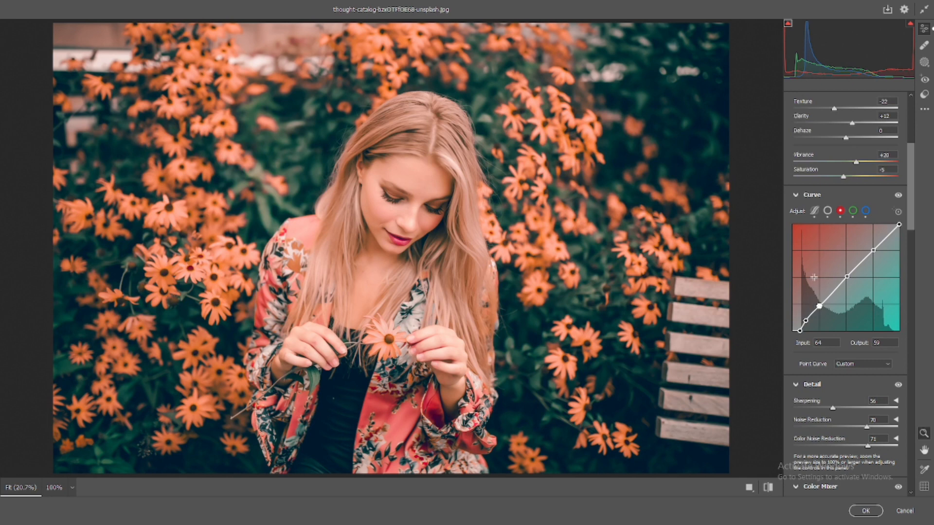
# Step: Compare the graded portrait with the original by switching repeatedly between the before and after views
pyautogui.scroll(3, 842, 183)
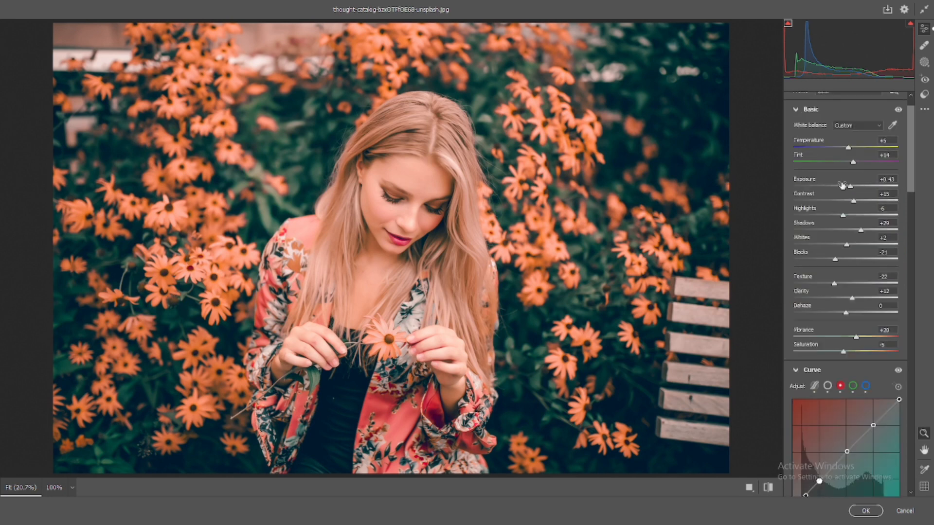
pyautogui.click(767, 488)
pyautogui.click(767, 488)
pyautogui.click(767, 487)
pyautogui.click(767, 488)
pyautogui.click(767, 488)
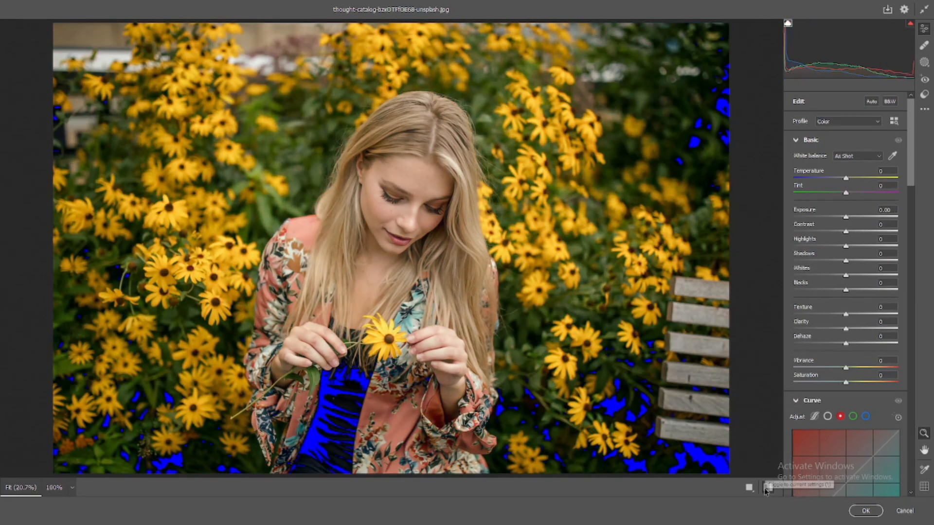
pyautogui.click(767, 488)
pyautogui.click(767, 488)
pyautogui.click(767, 488)
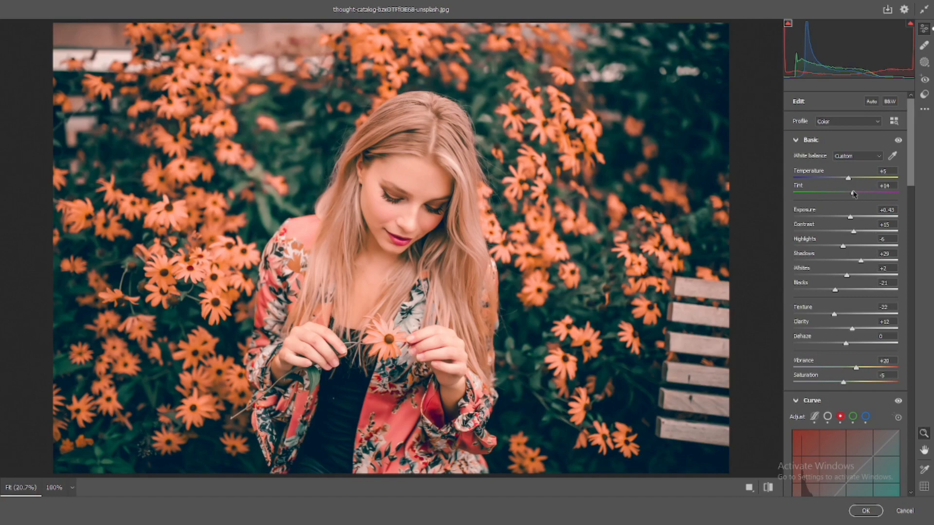
# Step: Adjust the Color Mixer saturation to Yellows -74, Oranges +7 and Reds +58
pyautogui.scroll(-3, 854, 194)
pyautogui.scroll(-6, 854, 195)
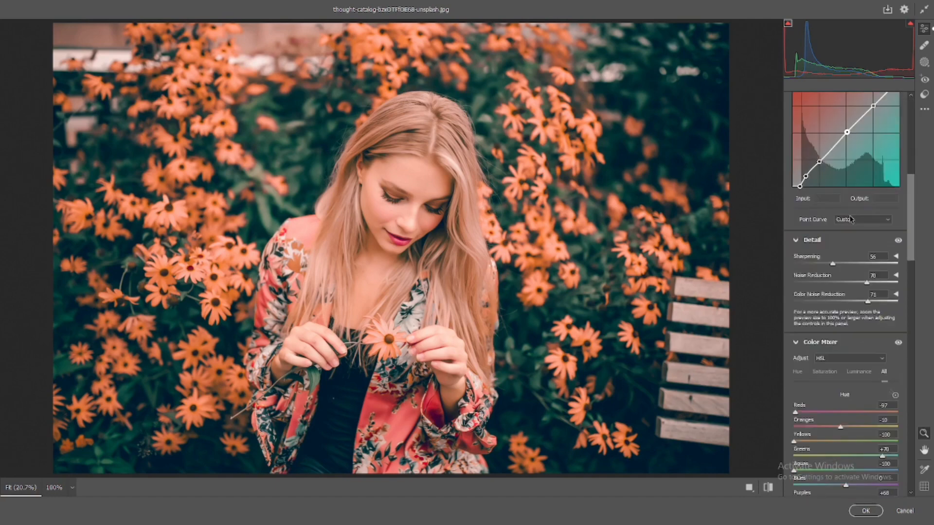
pyautogui.scroll(4, 850, 219)
pyautogui.scroll(-6, 850, 220)
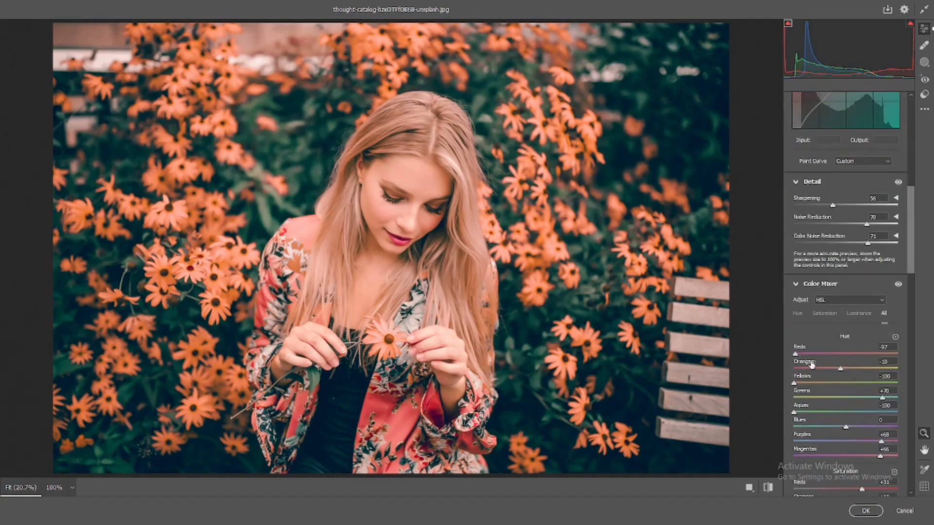
pyautogui.scroll(-2, 811, 364)
pyautogui.scroll(-4, 815, 293)
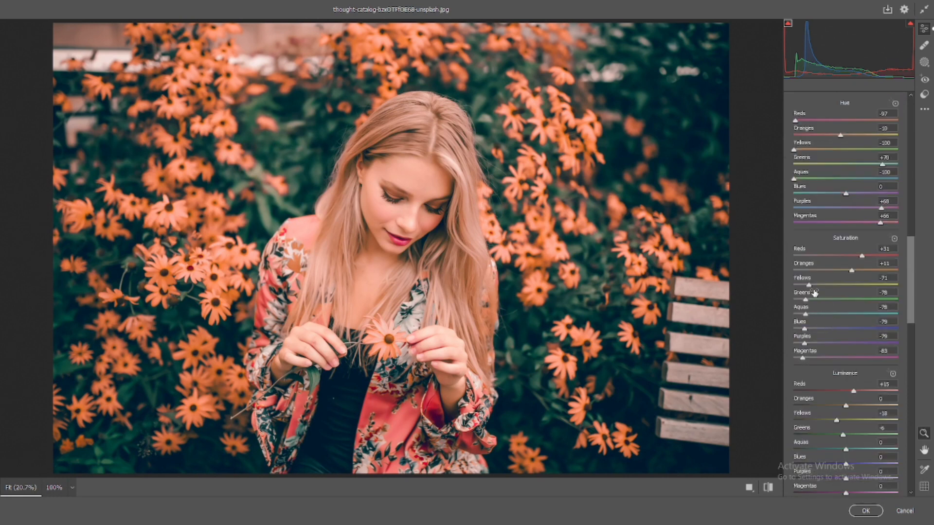
pyautogui.moveTo(809, 286); pyautogui.dragTo(850, 272)
pyautogui.moveTo(882, 257); pyautogui.dragTo(883, 258)
# Step: Reset Whites to 0 and lower Blacks to -31 in the Basic adjustments
pyautogui.scroll(15, 877, 256)
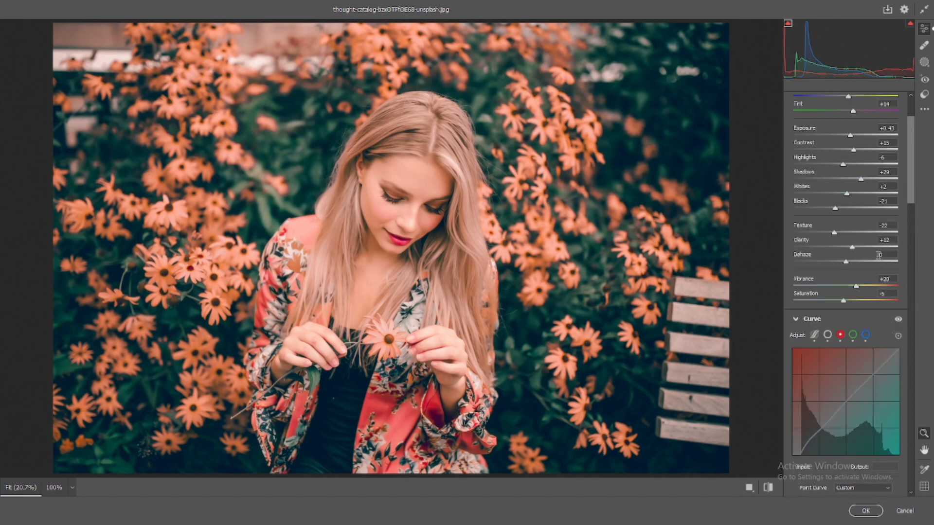
pyautogui.scroll(3, 878, 260)
pyautogui.doubleClick(846, 276)
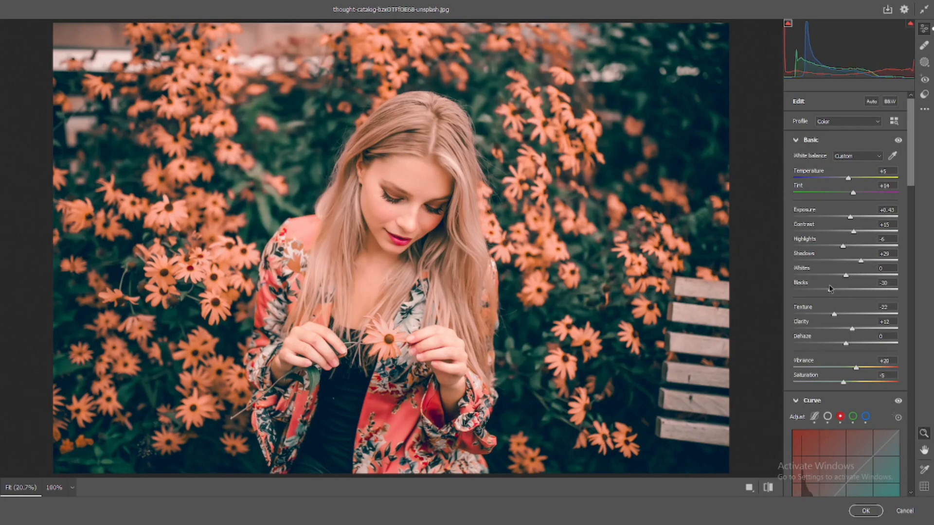
pyautogui.moveTo(843, 246); pyautogui.dragTo(830, 246)
# Step: Set Noise Reduction and Color Noise Reduction to 86 each and raise Sharpening to about 90
pyautogui.scroll(-5, 840, 306)
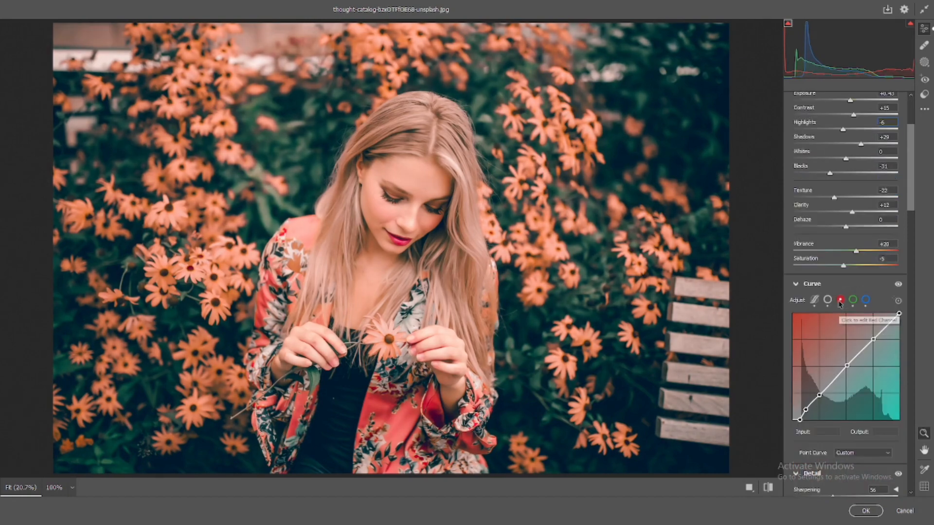
pyautogui.scroll(-3, 840, 315)
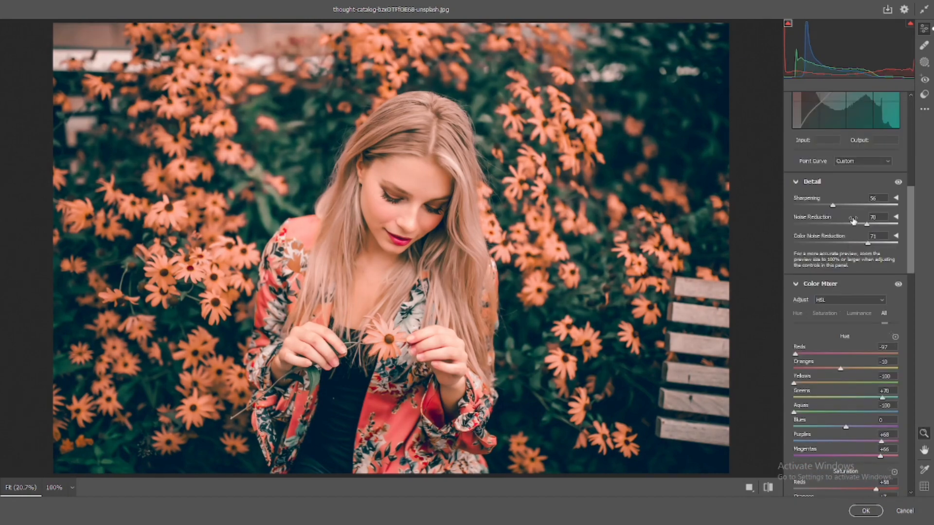
pyautogui.moveTo(866, 224); pyautogui.dragTo(883, 245)
pyautogui.moveTo(832, 206); pyautogui.dragTo(855, 206)
# Step: Check the updated grade against the original photo by alternating between the before and after views
pyautogui.click(769, 487)
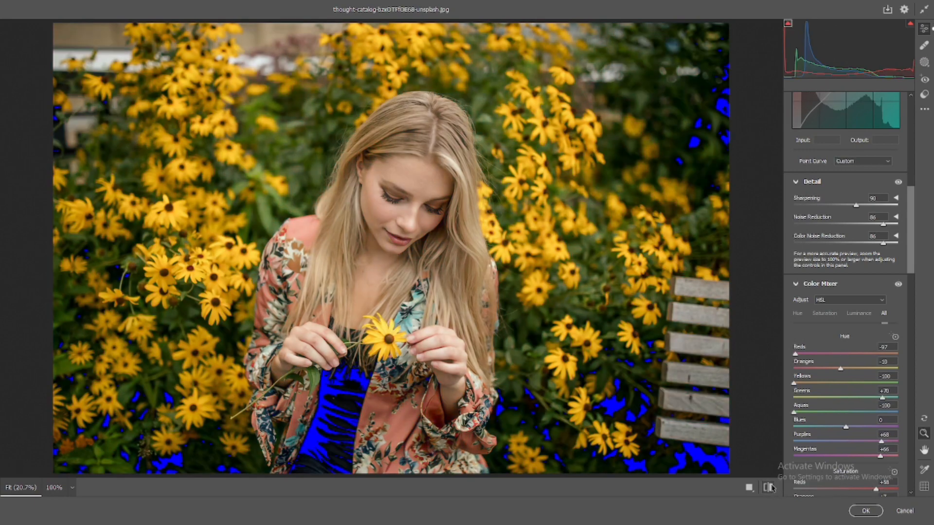
pyautogui.click(770, 488)
pyautogui.click(769, 488)
pyautogui.click(769, 488)
pyautogui.click(769, 488)
pyautogui.click(769, 488)
# Step: Fine-tune the white balance with Tint at +16 and a slightly warmer Temperature, and slightly raise the Yellows saturation
pyautogui.scroll(10, 871, 316)
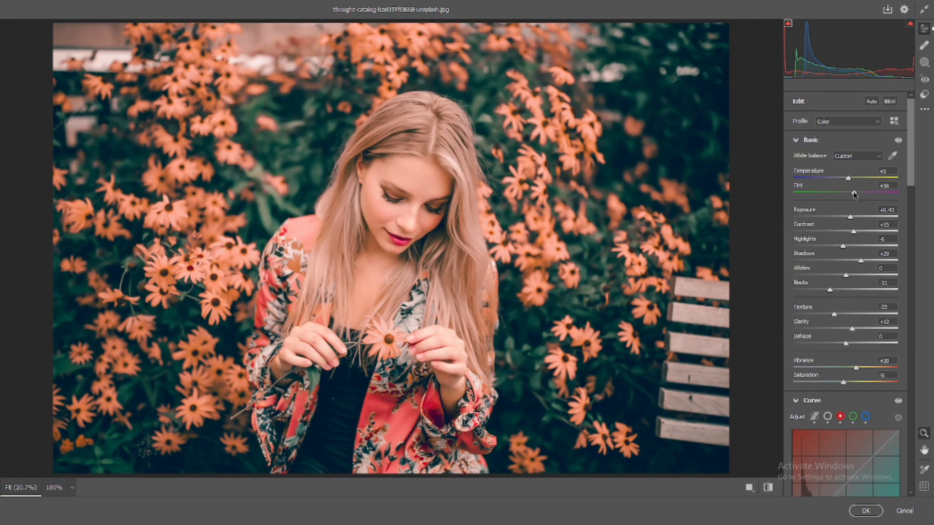
pyautogui.moveTo(849, 179); pyautogui.dragTo(850, 183)
pyautogui.scroll(-15, 849, 182)
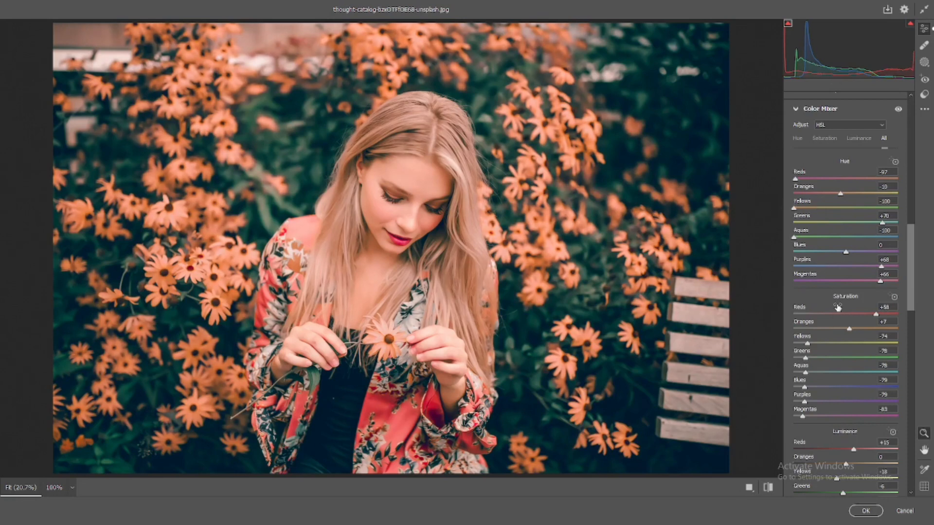
pyautogui.moveTo(807, 343); pyautogui.dragTo(813, 344)
# Step: Darken the photo's edges with a Vignetting value of -24
pyautogui.scroll(-15, 838, 302)
pyautogui.scroll(-2, 840, 298)
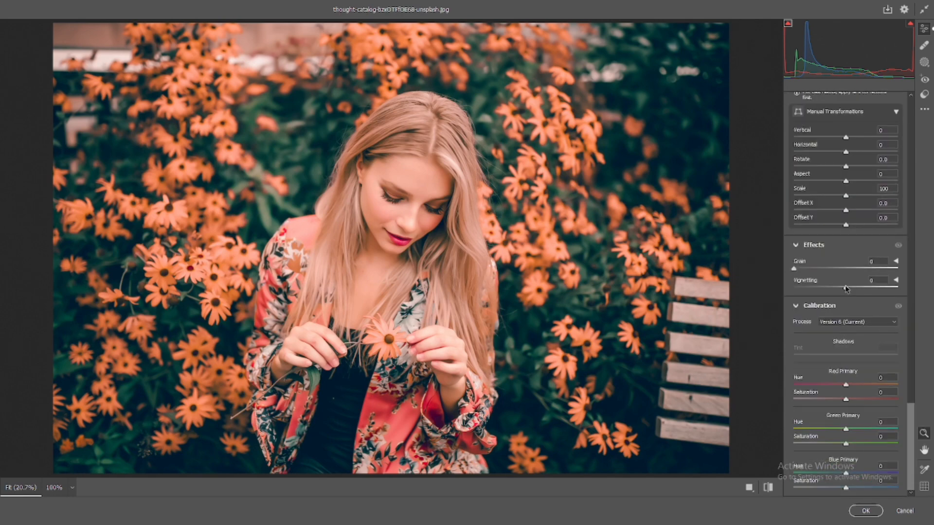
pyautogui.moveTo(846, 289); pyautogui.dragTo(834, 287)
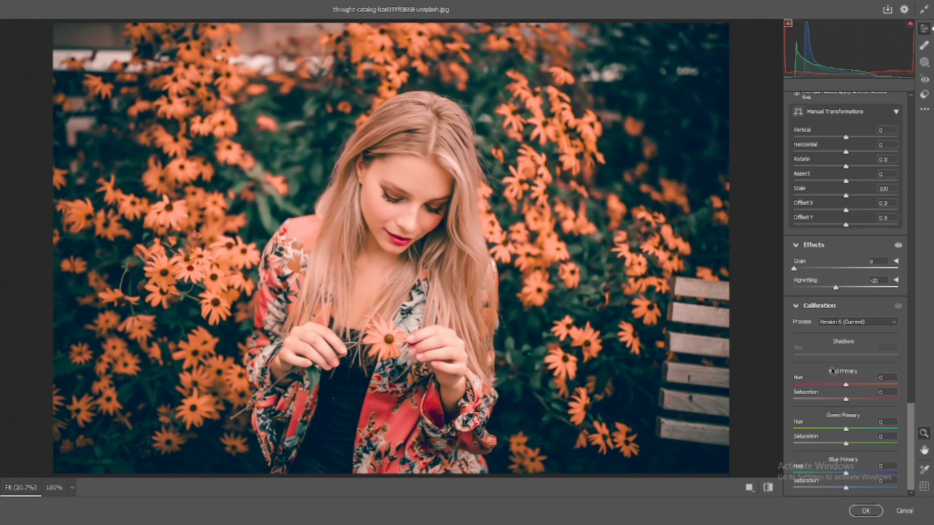
pyautogui.moveTo(834, 290); pyautogui.dragTo(833, 290)
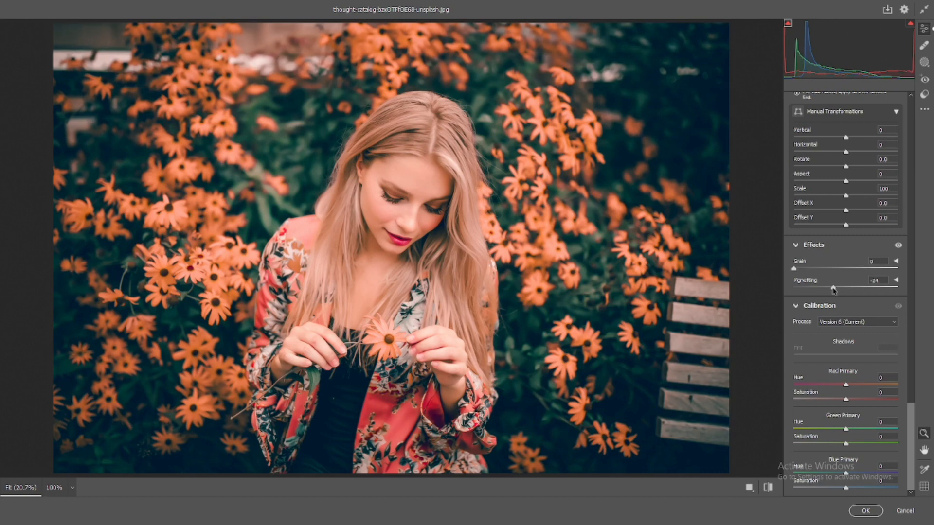